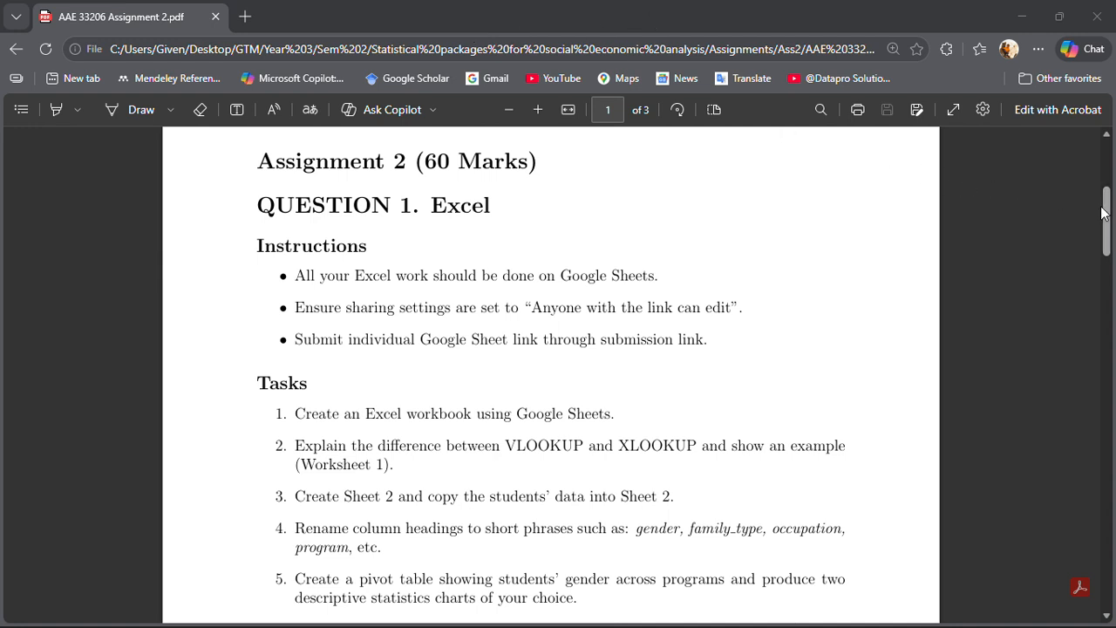
Step: Read through the Question 1 Excel tasks in the assignment PDF, down to the two fuel-price maps task
drag(1107, 213, 1108, 249)
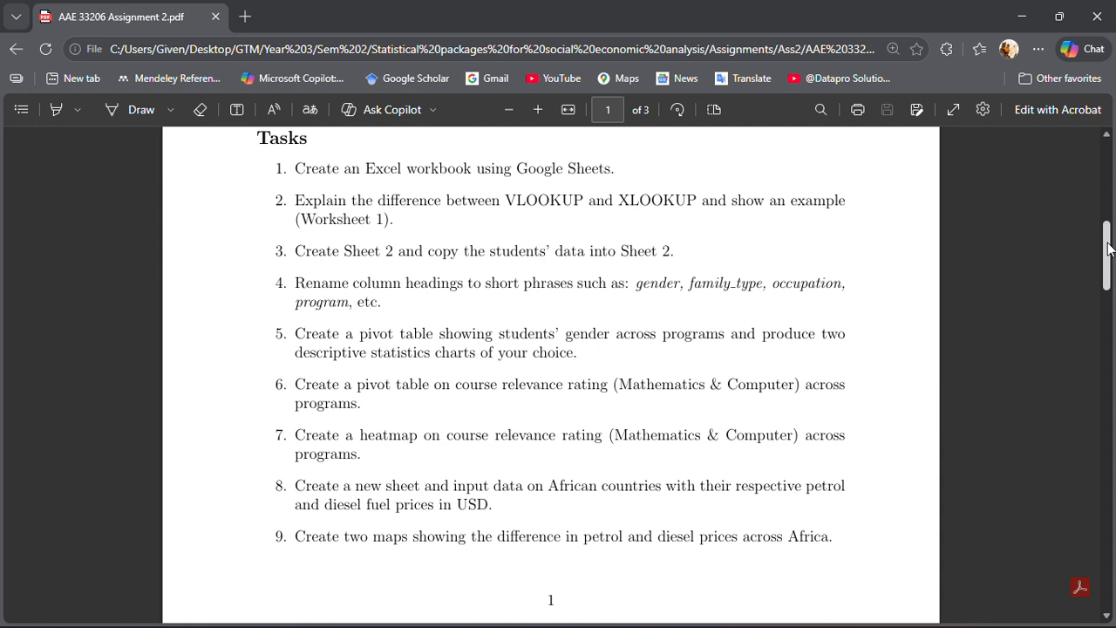
scroll(1109, 250, down, 1)
scroll(1109, 250, down, 1)
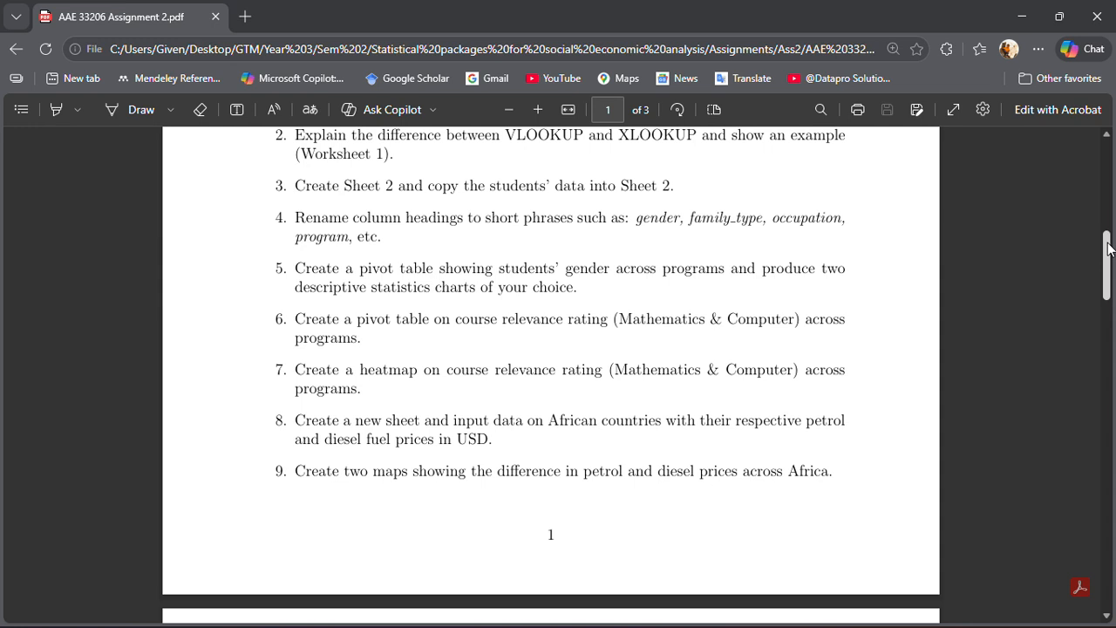
scroll(1109, 249, down, 3)
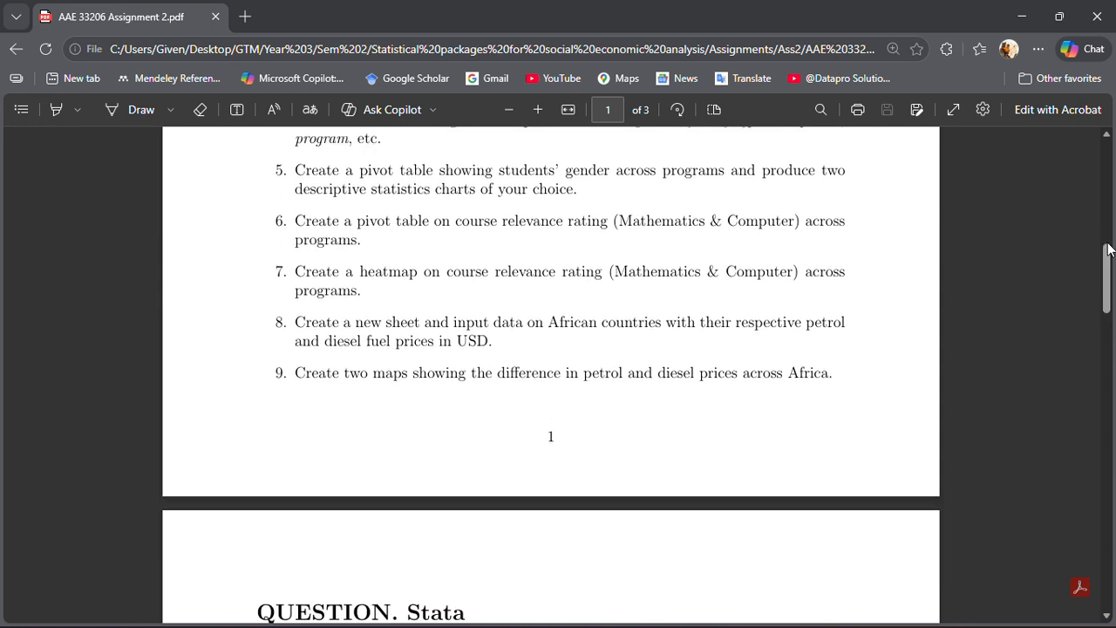
scroll(1109, 249, down, 1)
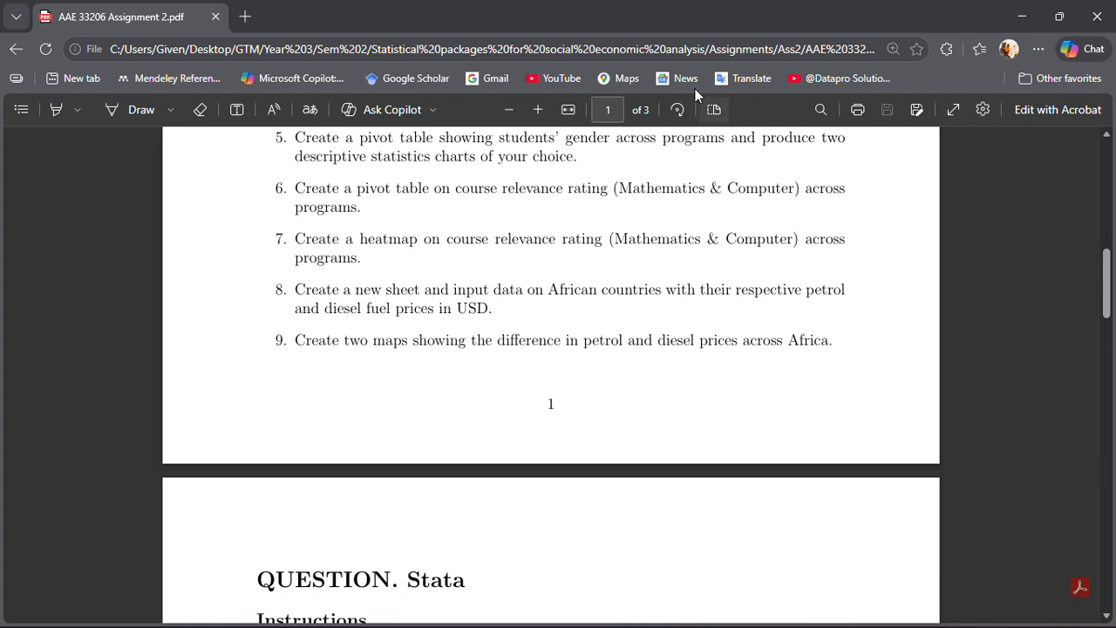
Step: Switch to the Chrome window with the Google results and open a new blank Google Sheets spreadsheet
key(alt+Tab)
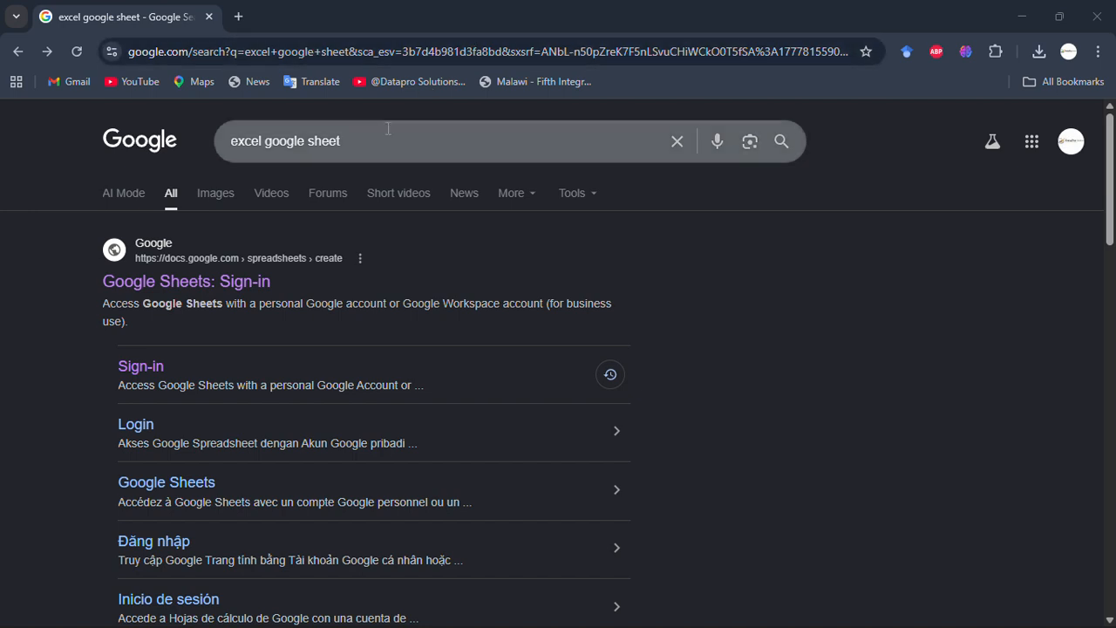
click(234, 281)
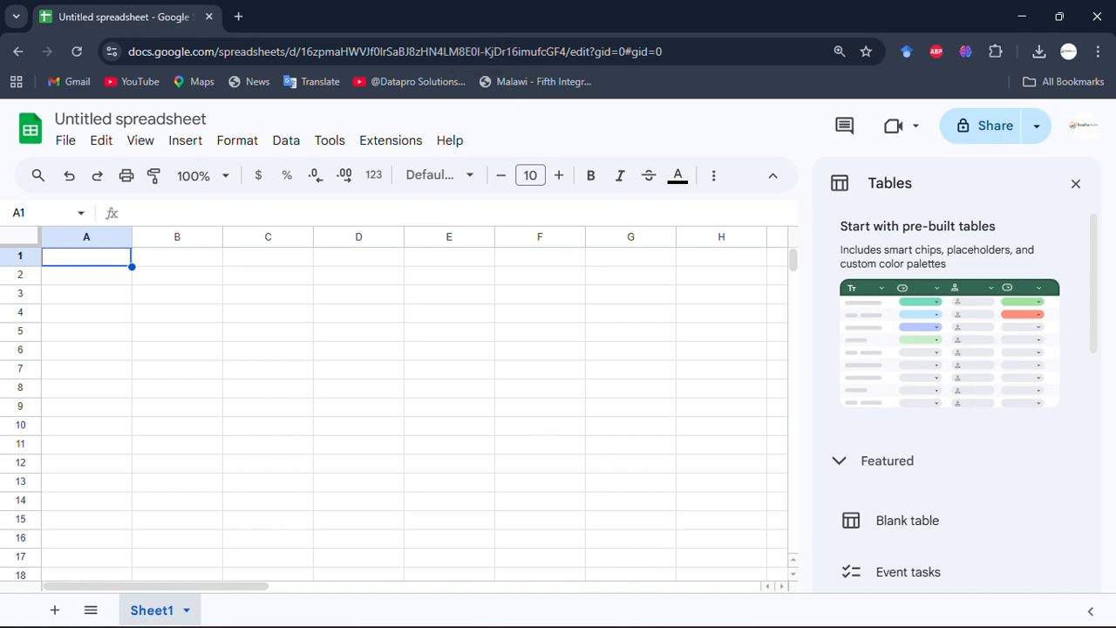
Step: Review the assignment PDF's task list in Edge and return to the untitled spreadsheet in Chrome
key(super)
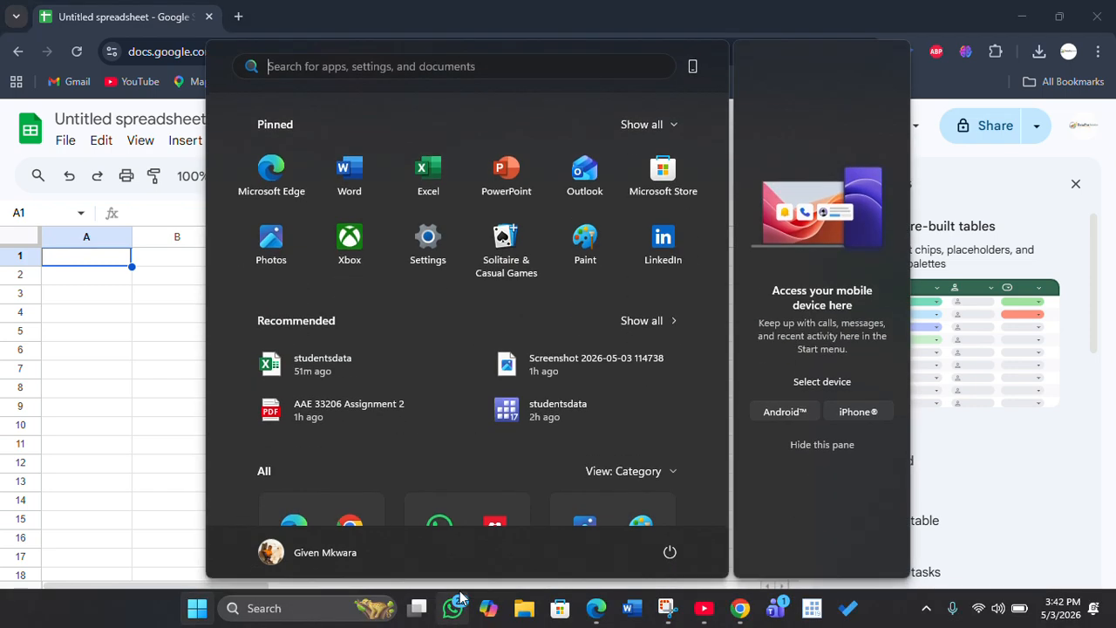
click(596, 615)
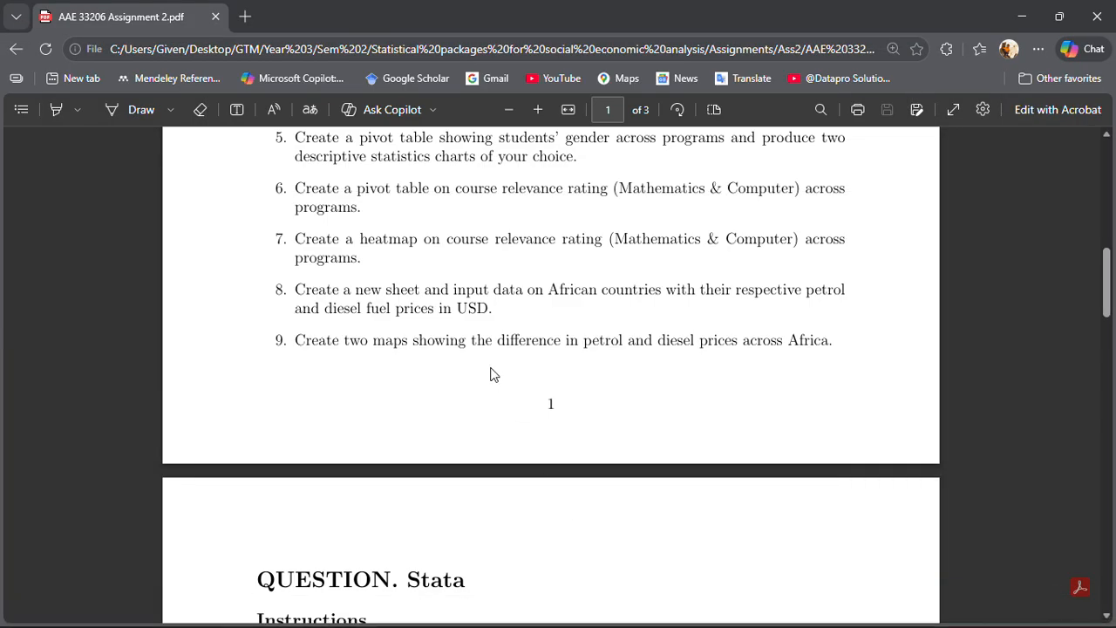
scroll(491, 374, up, 3)
scroll(493, 375, down, 1)
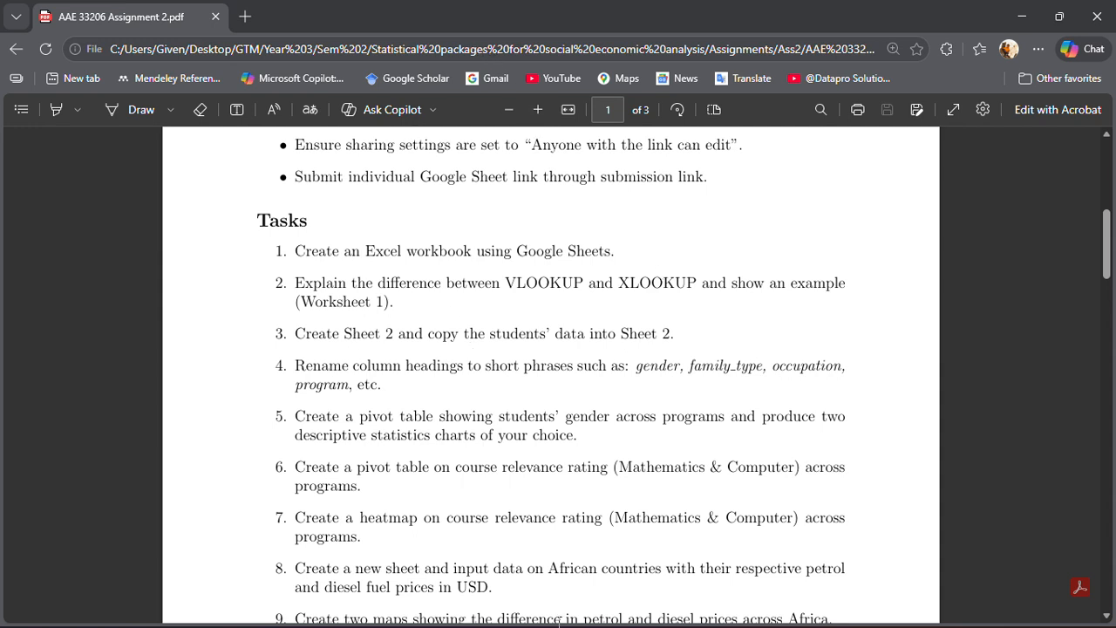
key(super)
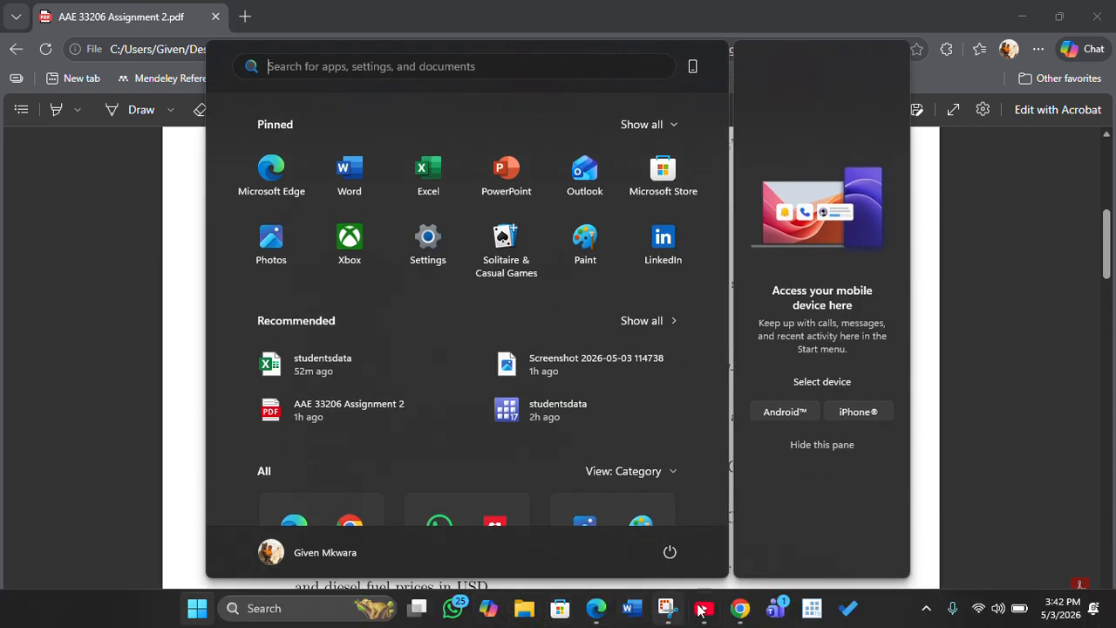
click(740, 608)
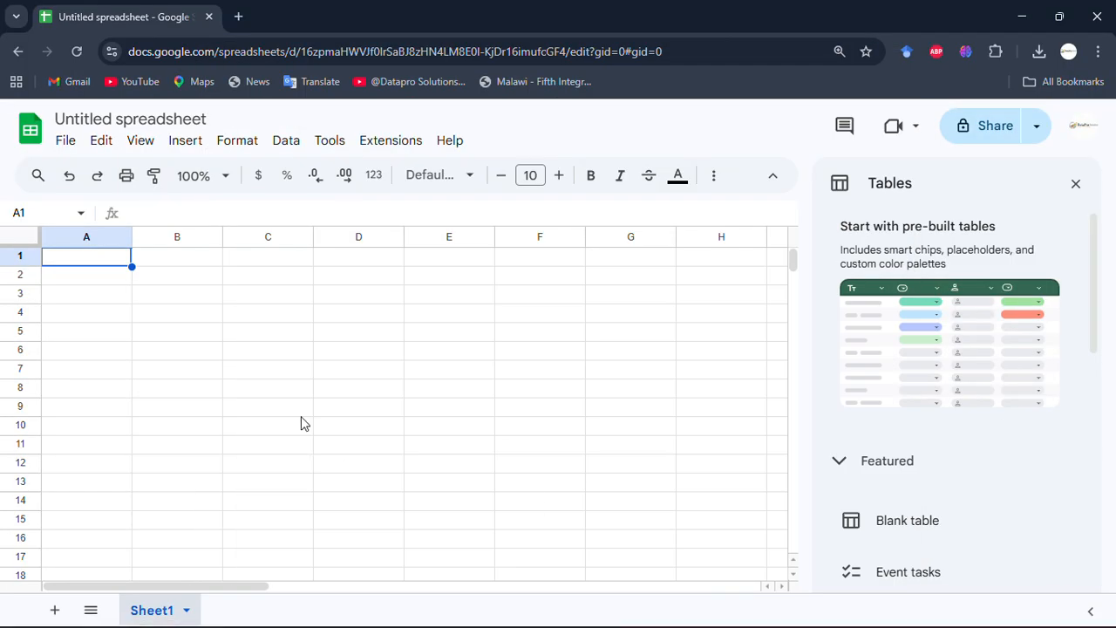
key(alt+Tab)
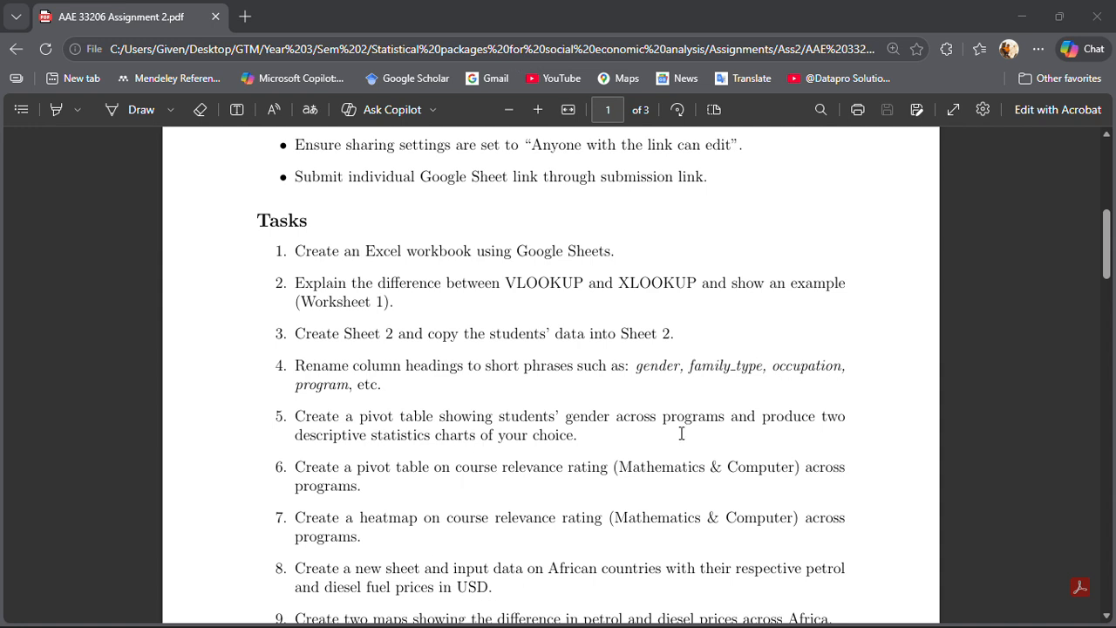
key(super)
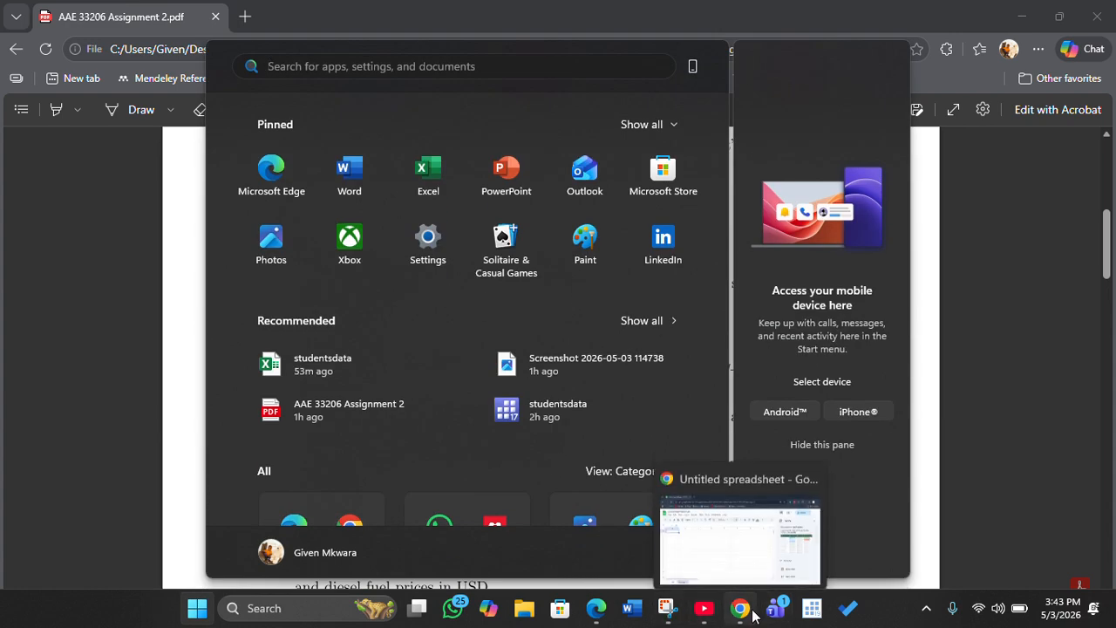
click(741, 558)
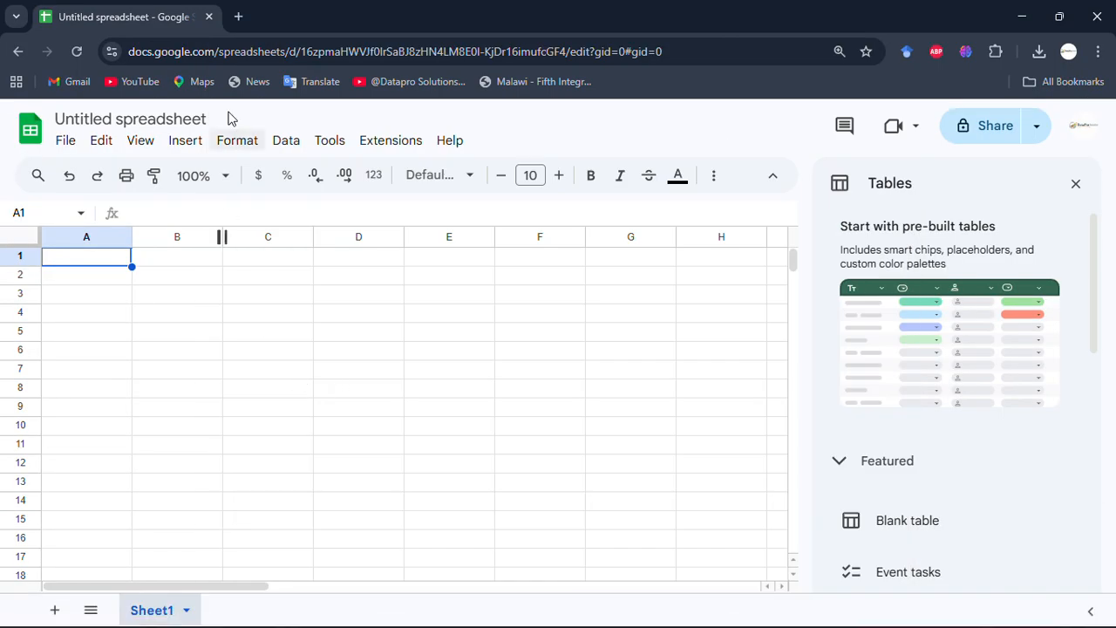
Step: Open a new browser tab beside the untitled spreadsheet
click(239, 17)
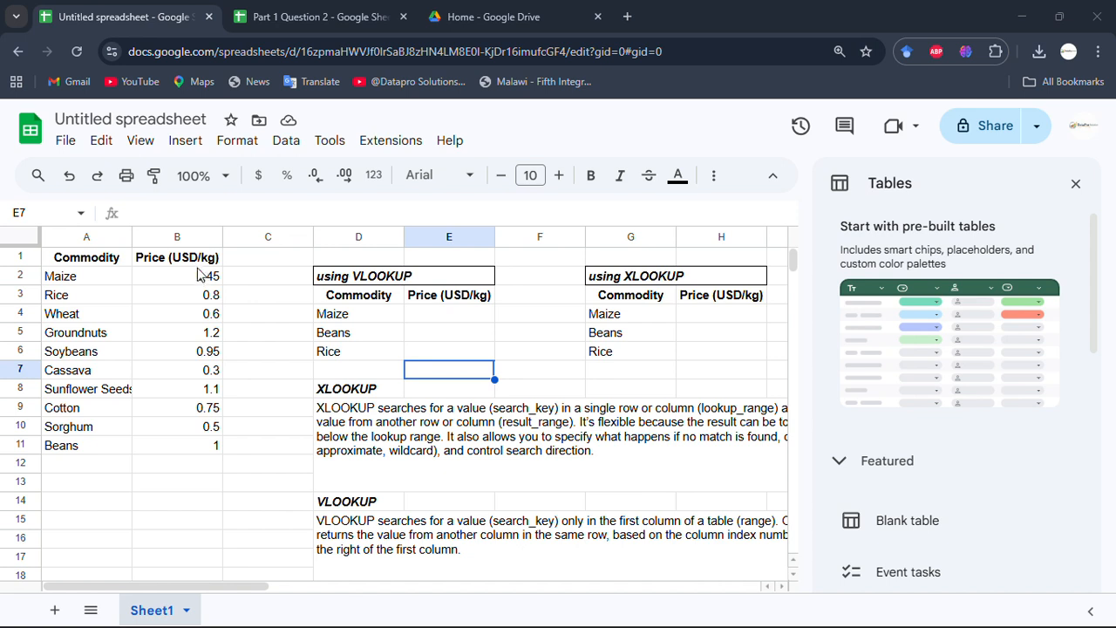
Step: Examine the commodity price table, the empty VLOOKUP and XLOOKUP example tables, and the explanations of both functions on Sheet1
click(385, 376)
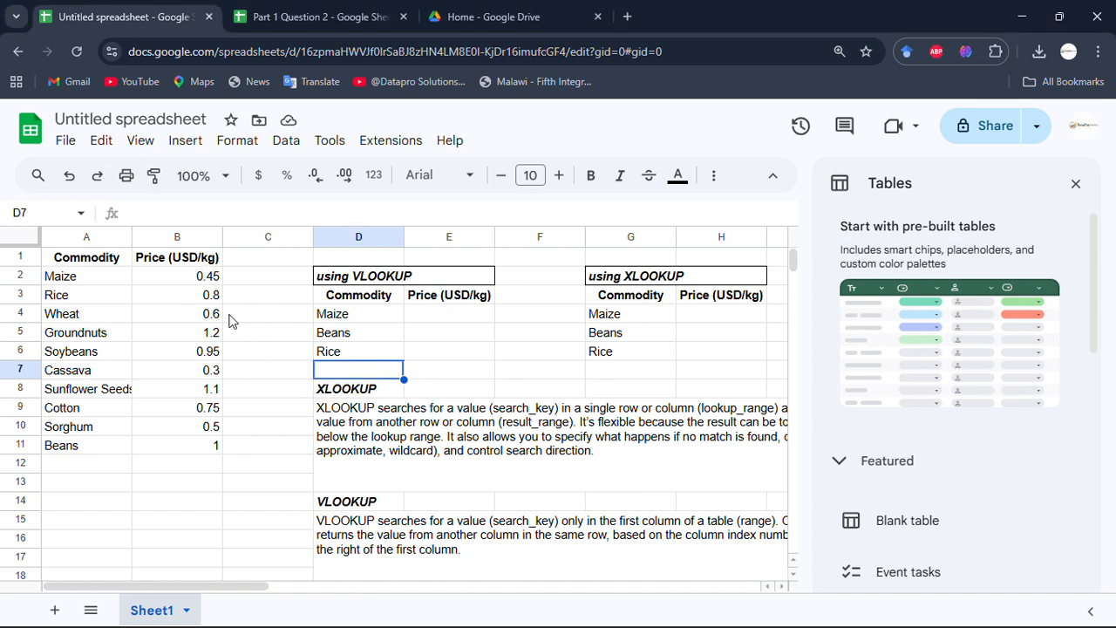
click(165, 283)
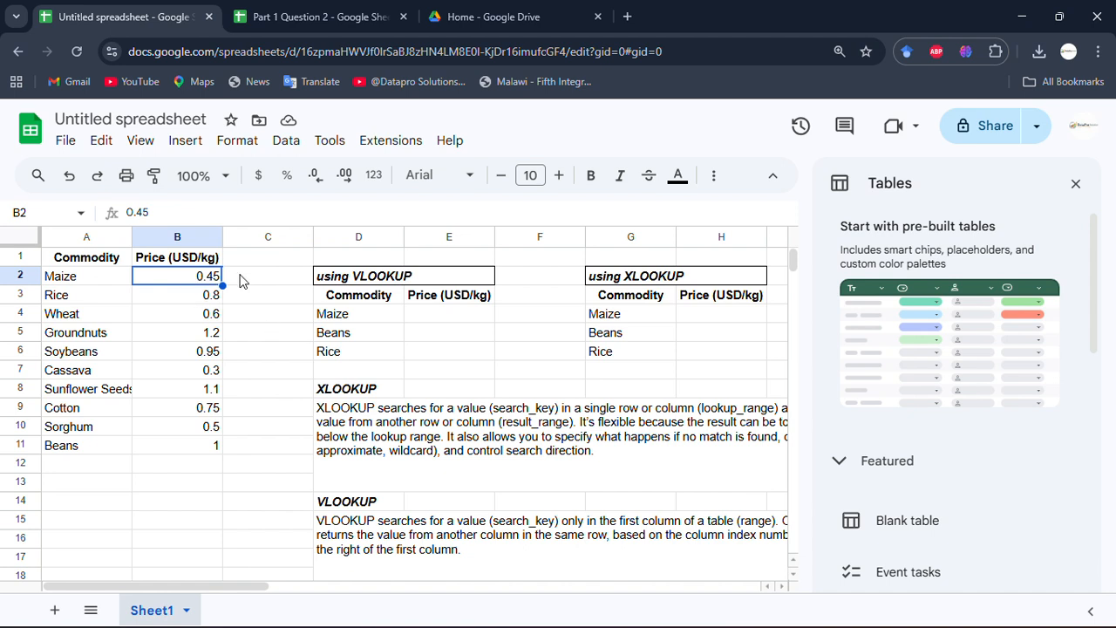
click(418, 279)
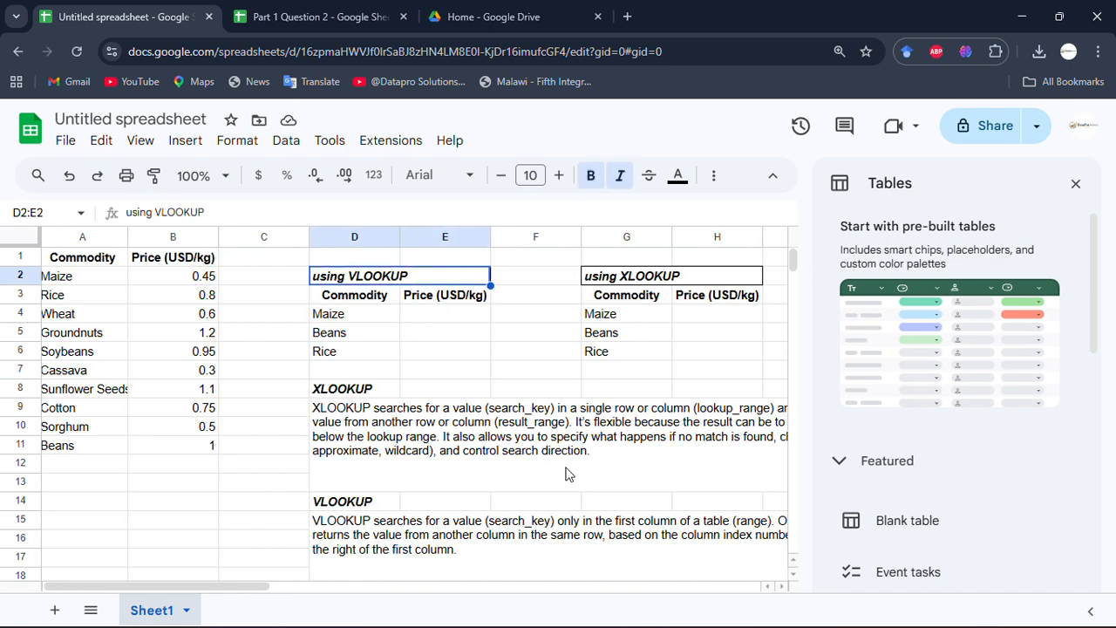
scroll(568, 468, right, 5)
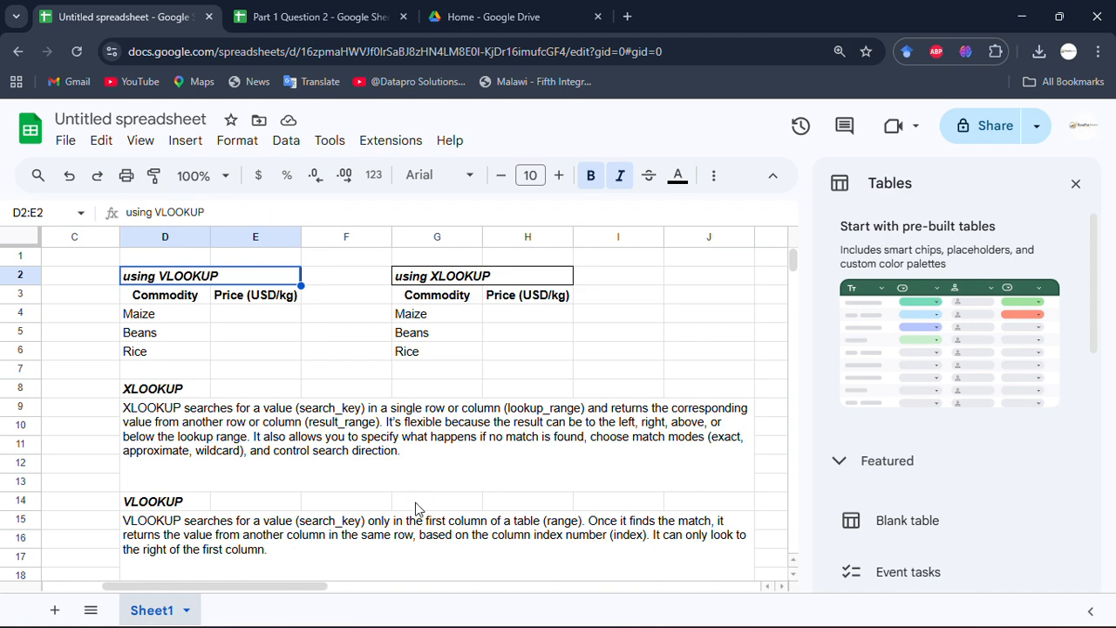
scroll(428, 528, down, 1)
scroll(427, 528, up, 1)
click(260, 316)
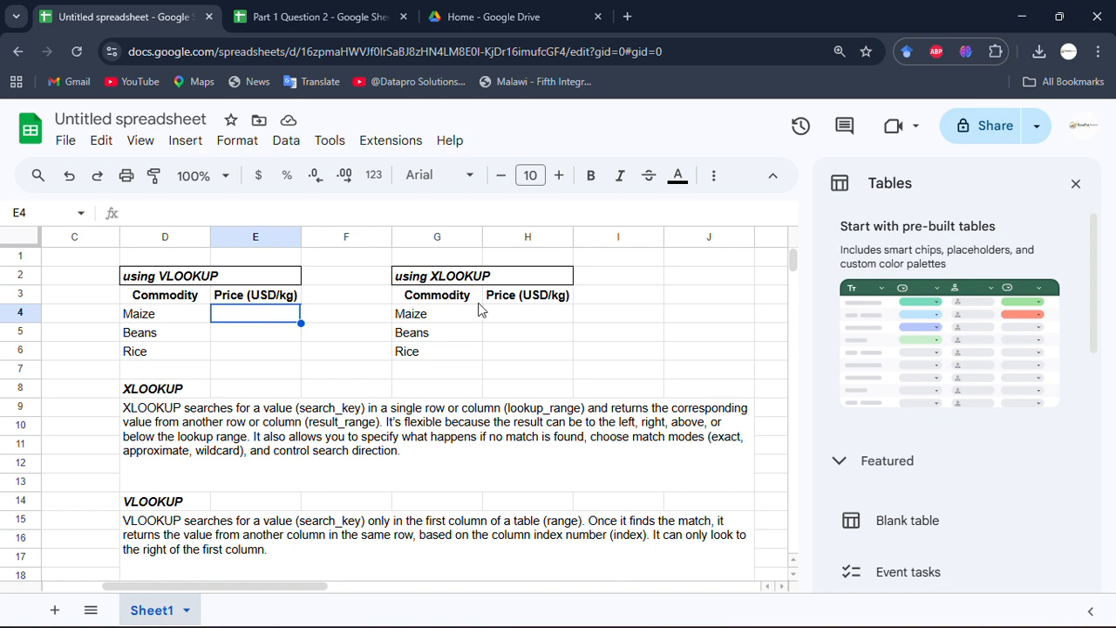
click(533, 316)
drag(534, 315, 299, 319)
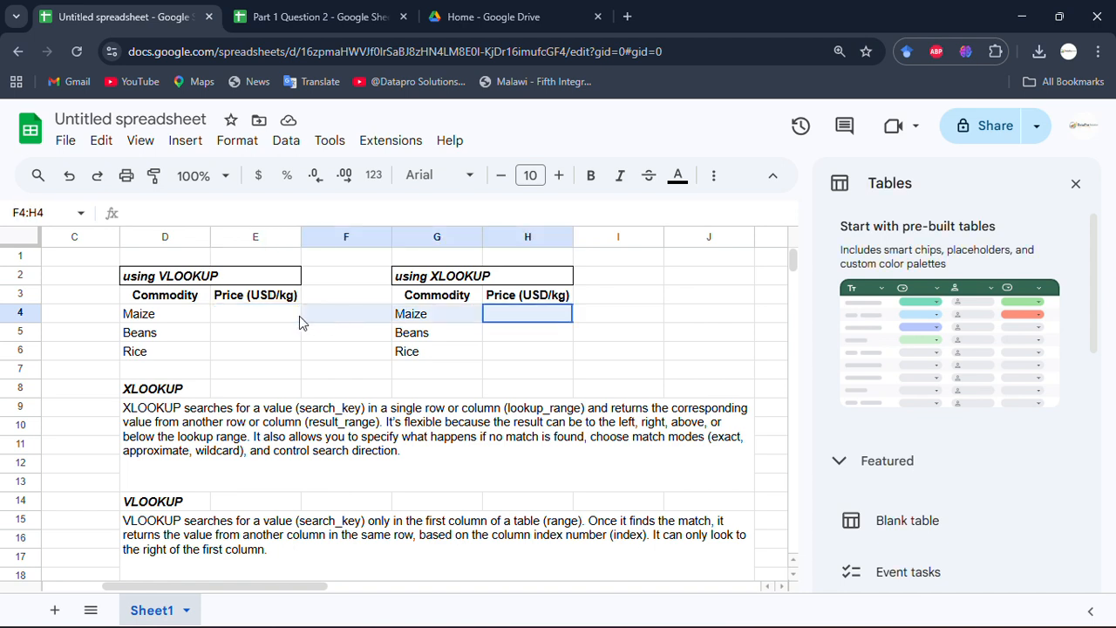
click(267, 322)
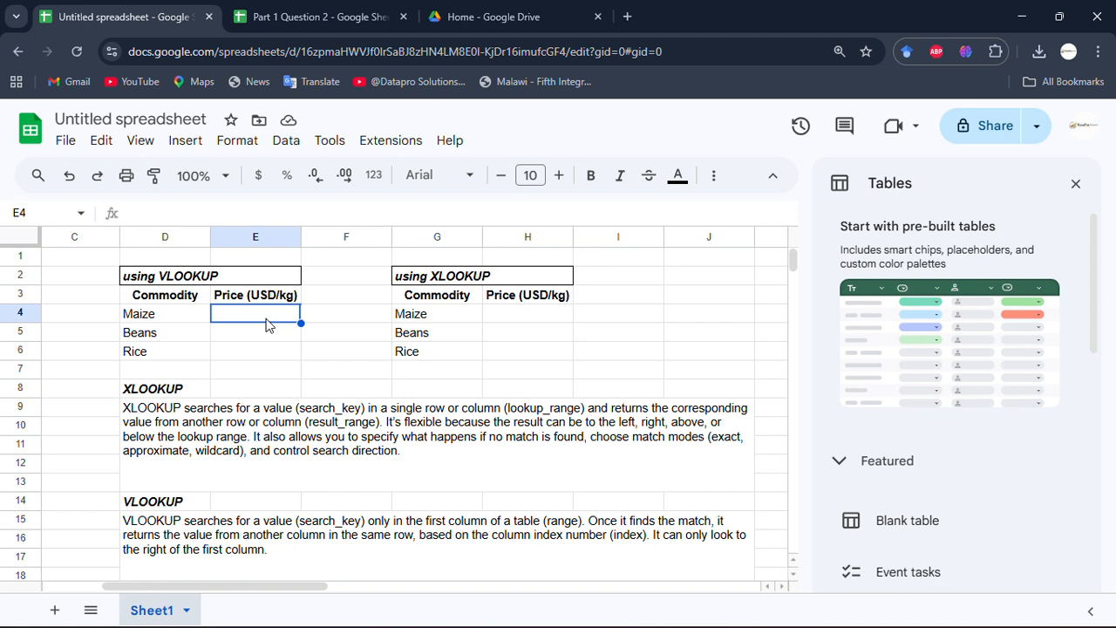
text(=v)
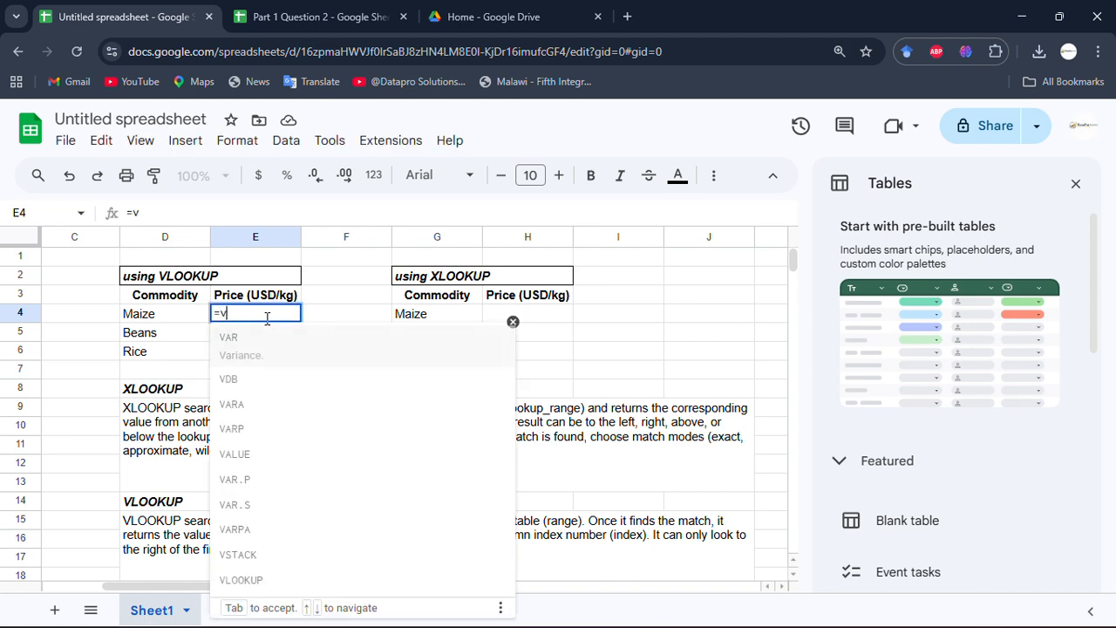
key(BackSpace)
text(q)
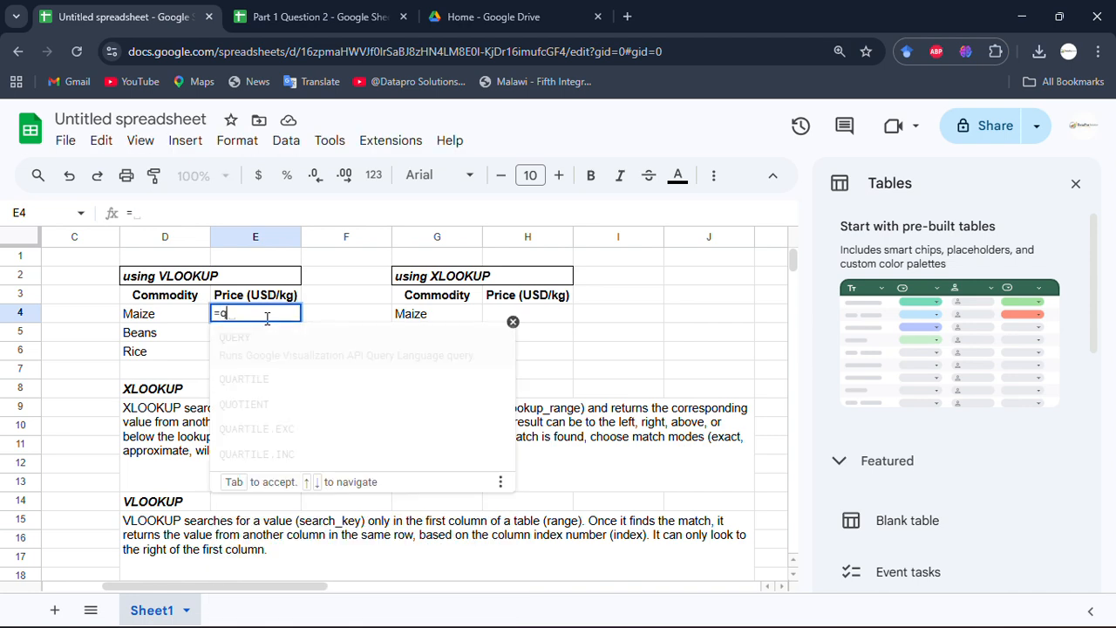
key(BackSpace)
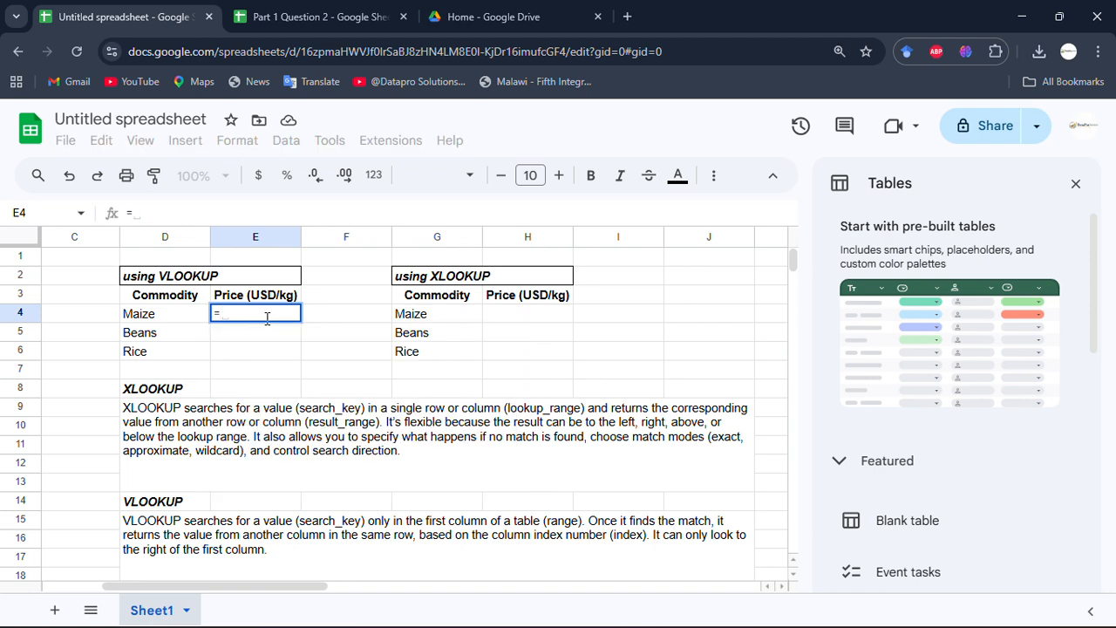
text(V)
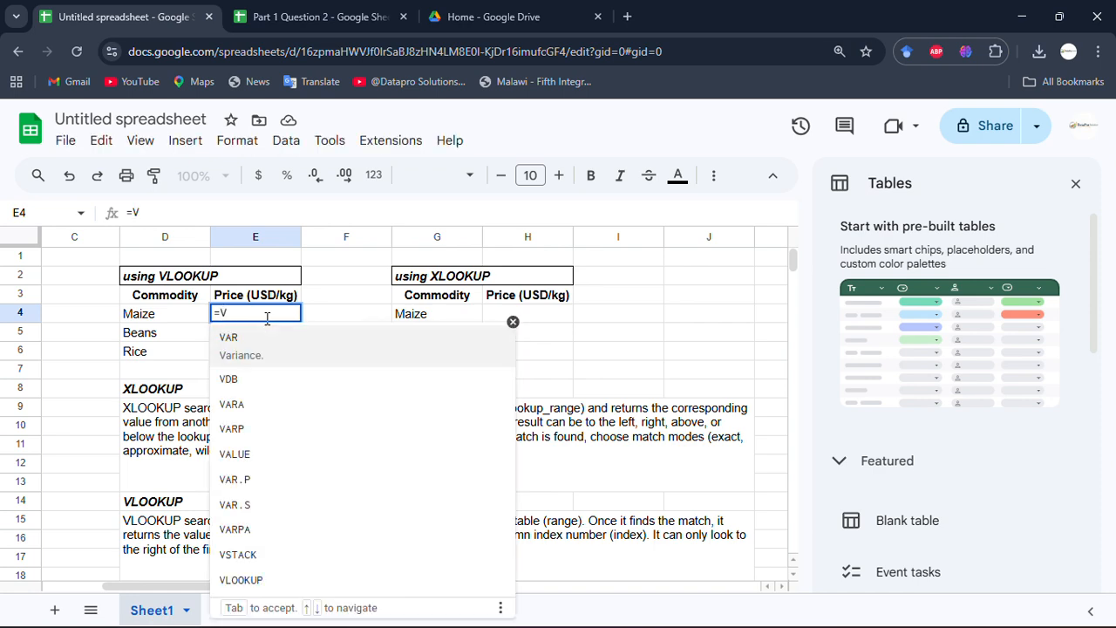
text(LOO)
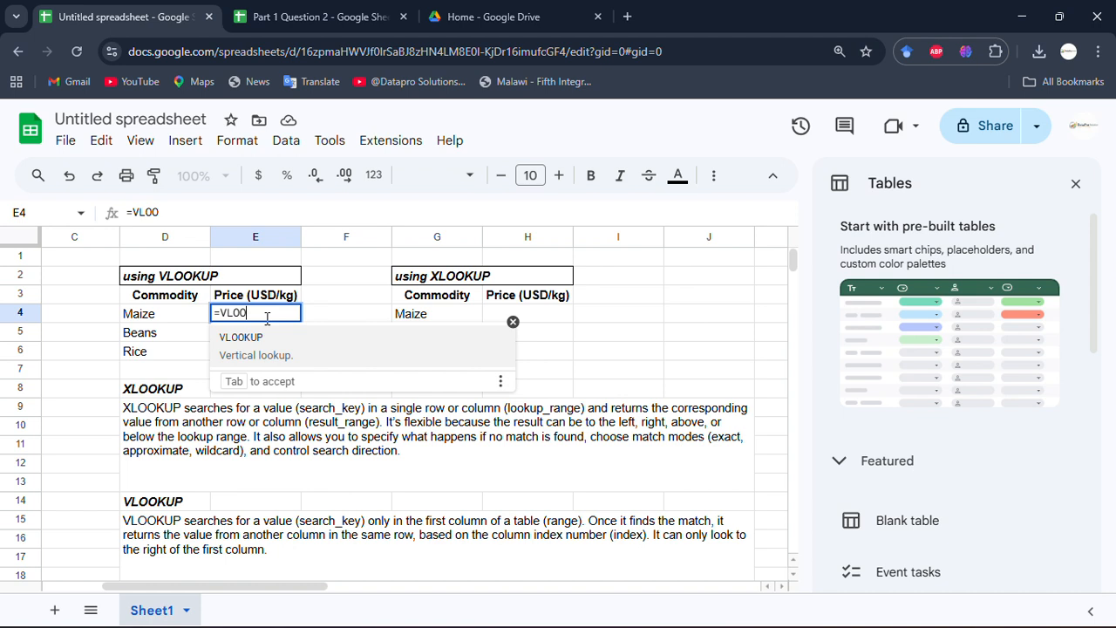
key(Tab)
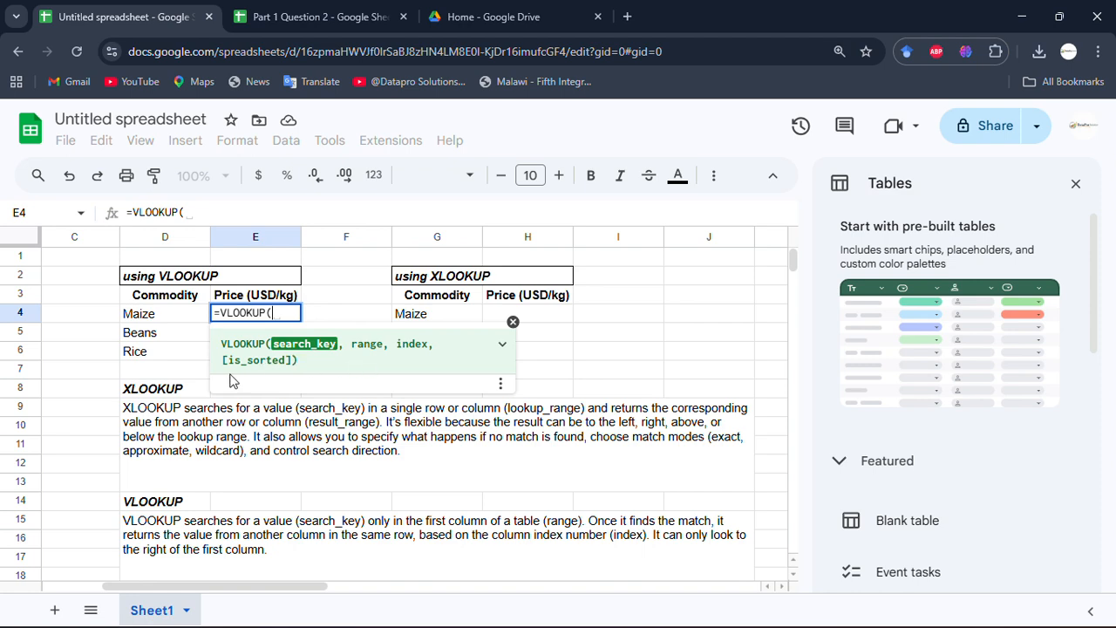
scroll(140, 384, left, 3)
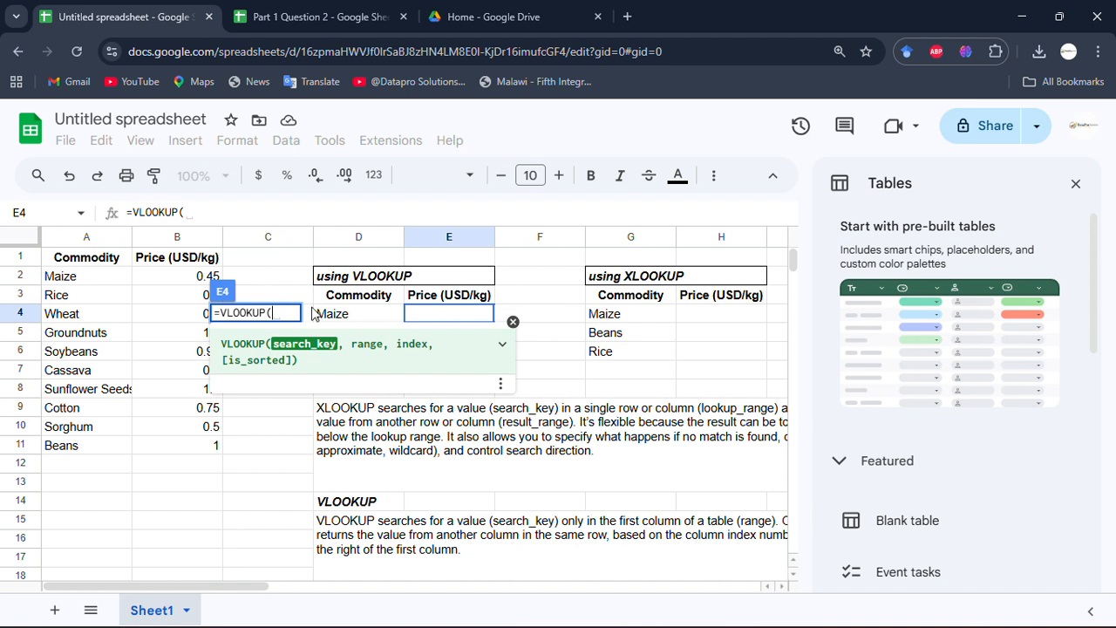
click(372, 316)
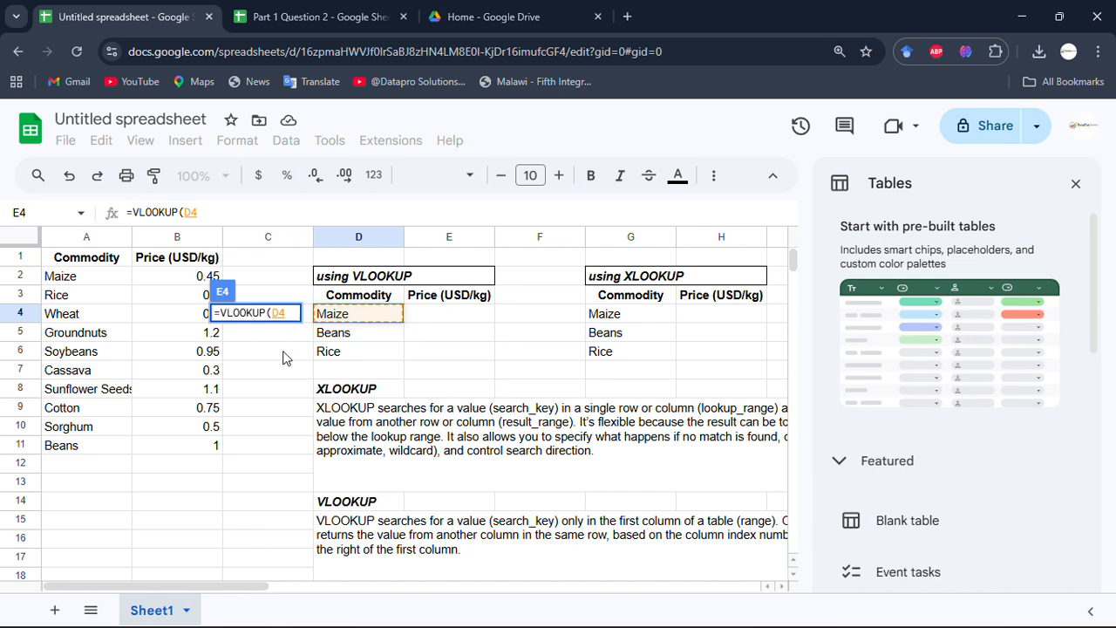
key(BackSpace)
key(BackSpace)
key(BackSpace)
key(BackSpace)
key(BackSpace)
key(BackSpace)
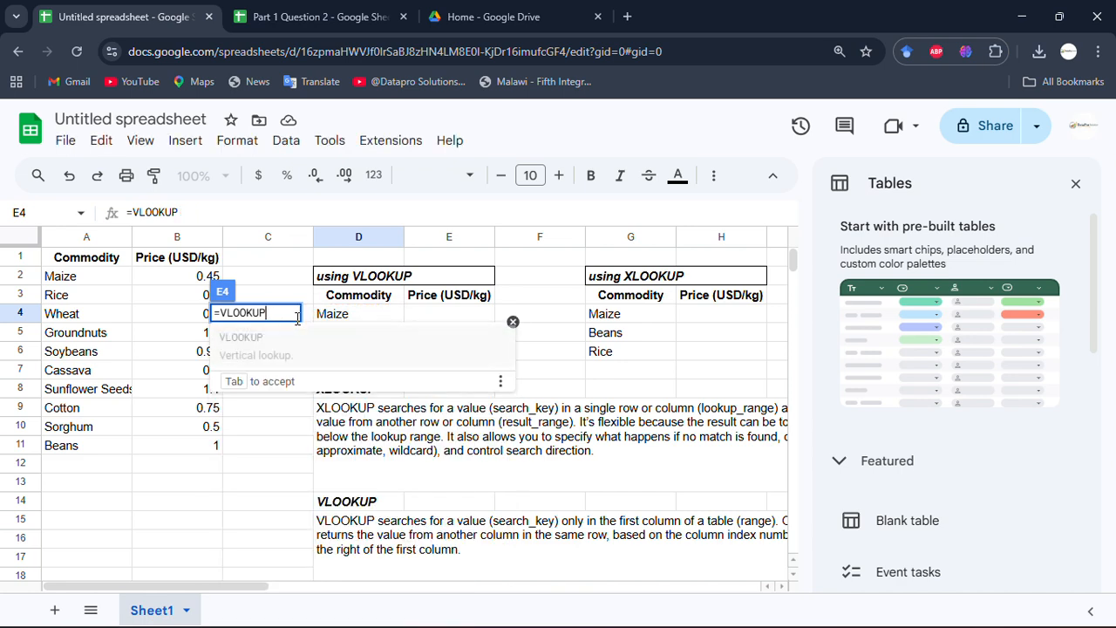
key(BackSpace)
key(BackSpace)
key(BackSpace)
key(BackSpace)
key(BackSpace)
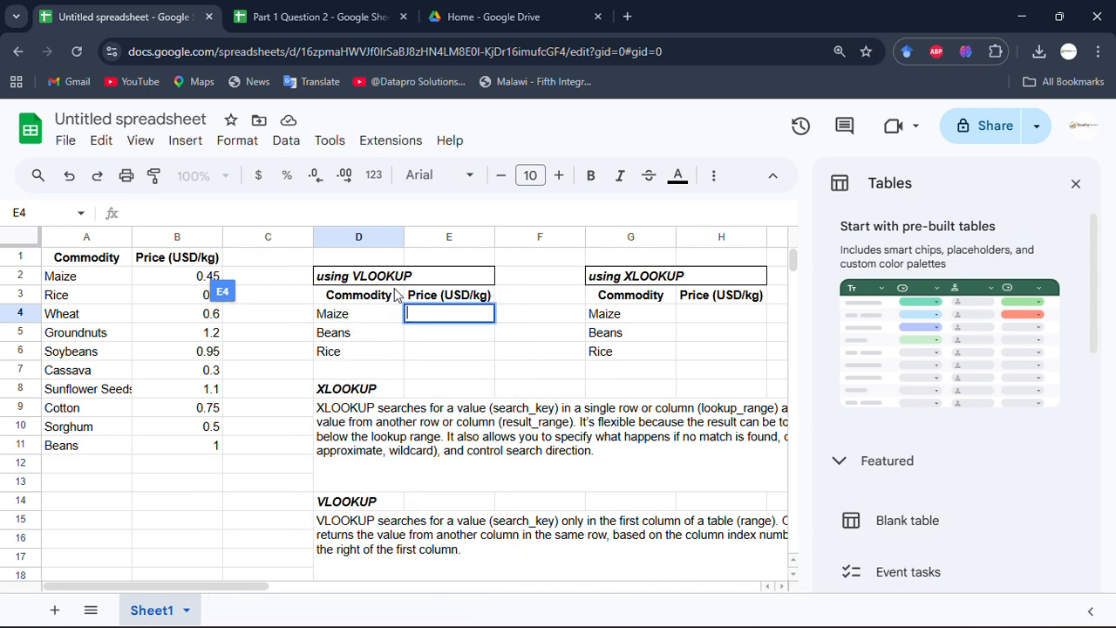
Step: Enter =VLOOKUP(D4,A1:B11,2,) in cell E4 to look up the price of Maize in the commodity table
text(=vlo)
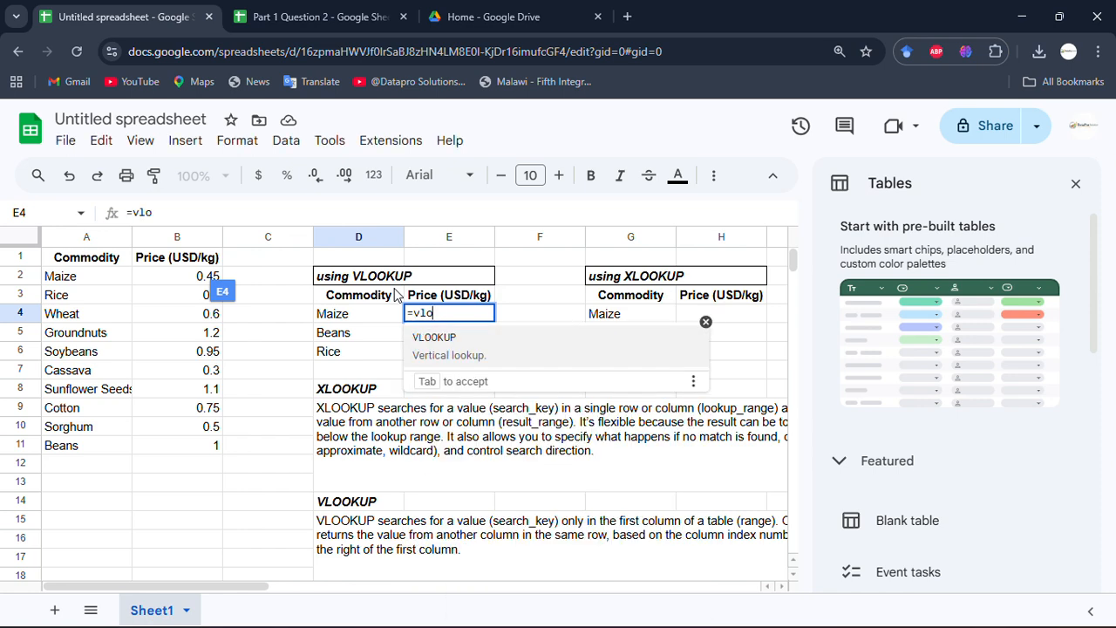
key(Tab)
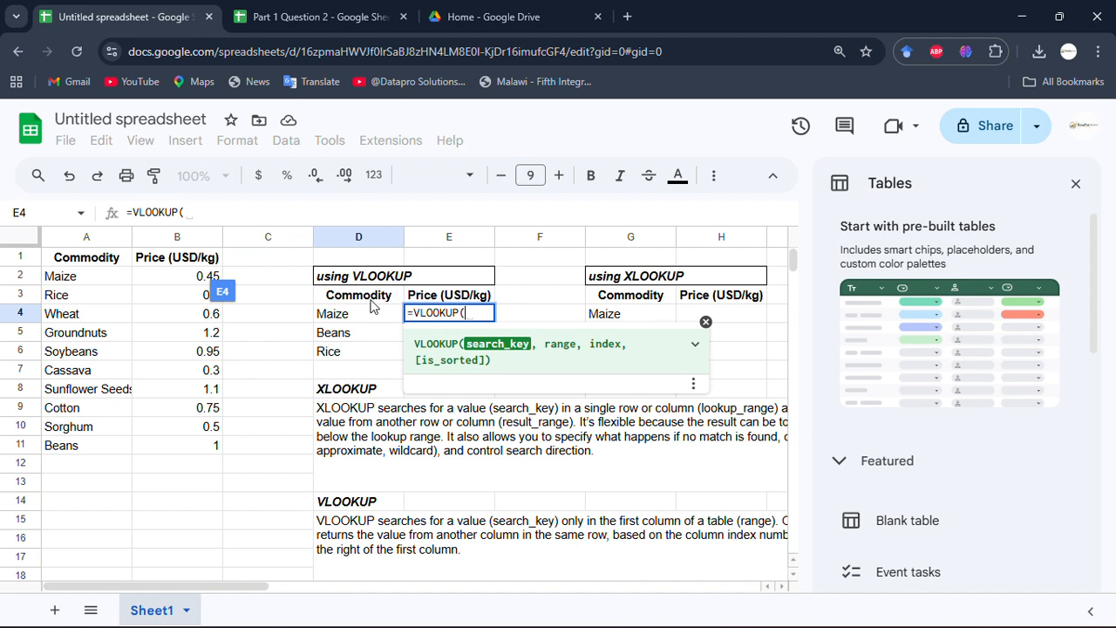
click(358, 320)
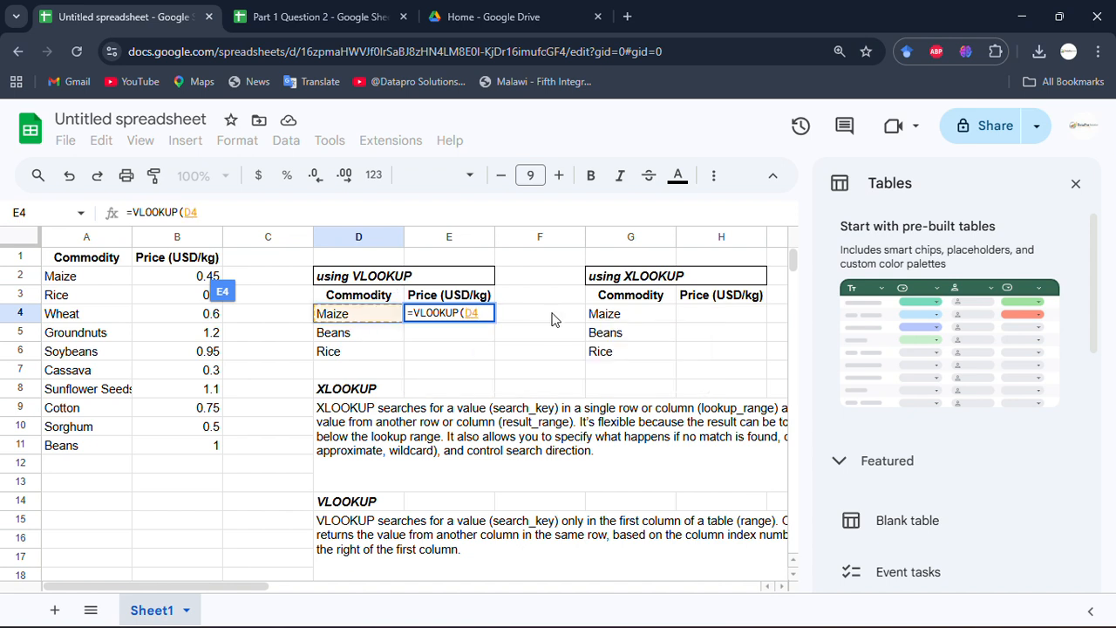
text(,)
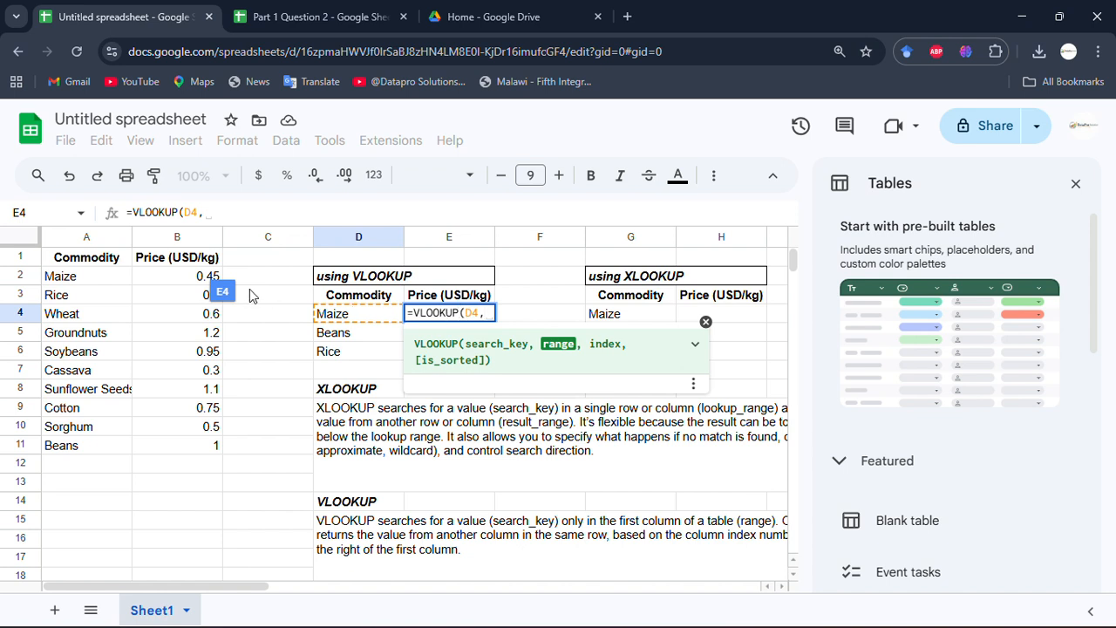
click(73, 262)
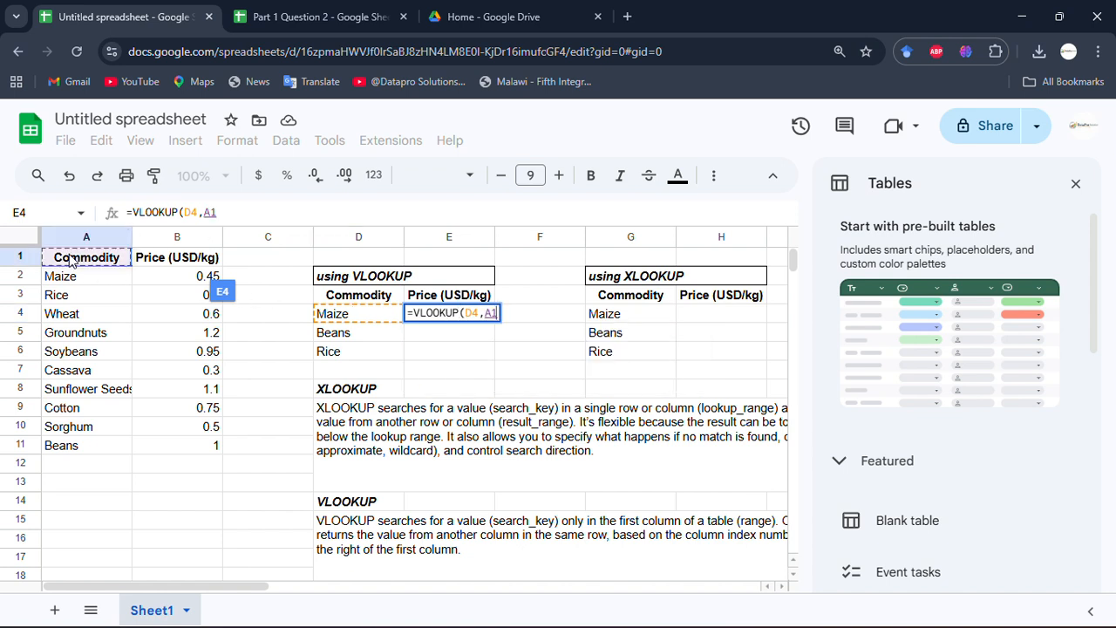
drag(73, 261, 172, 456)
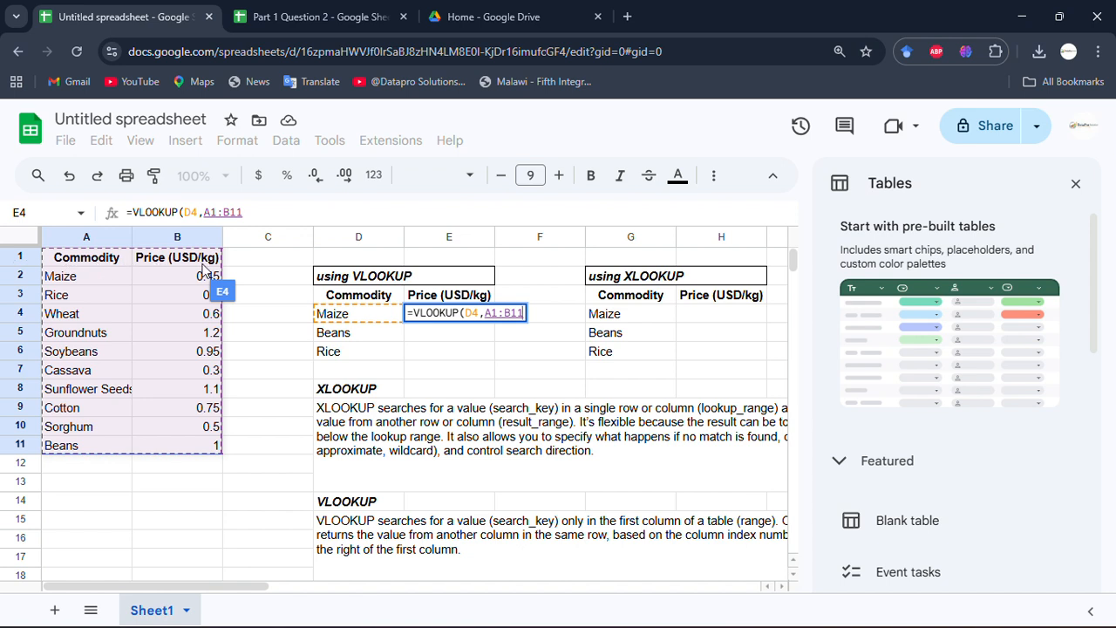
text(,)
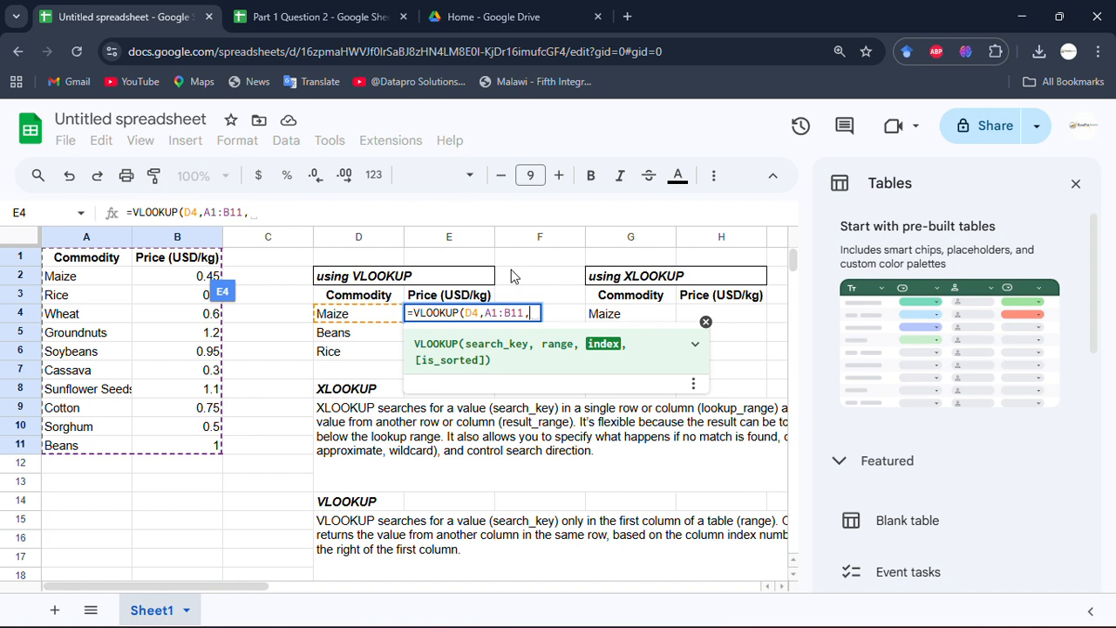
text(2)
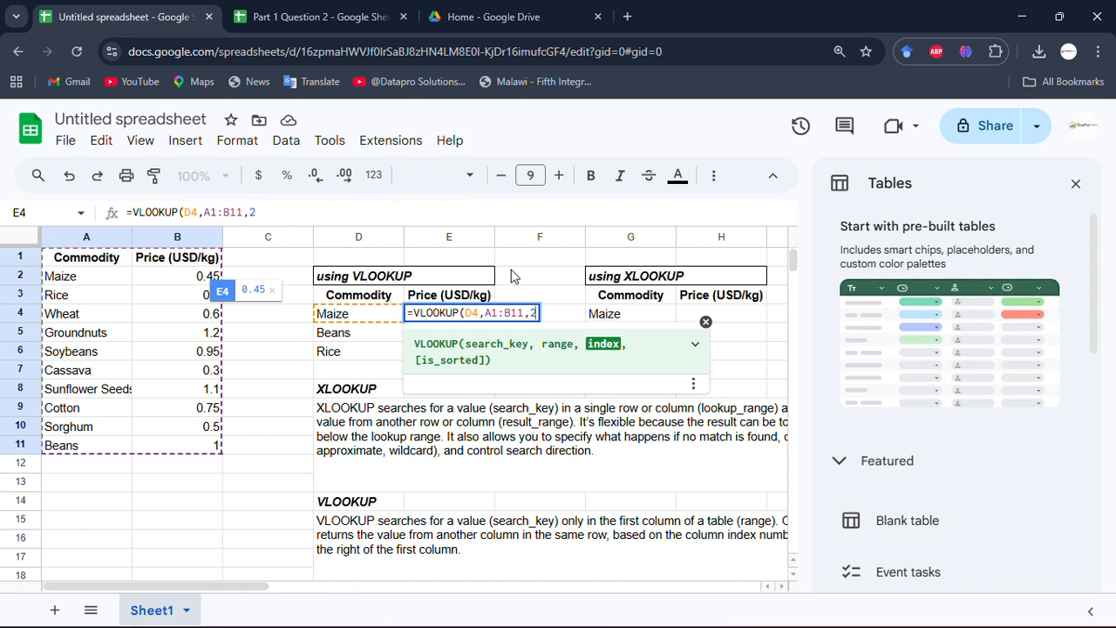
text(,)
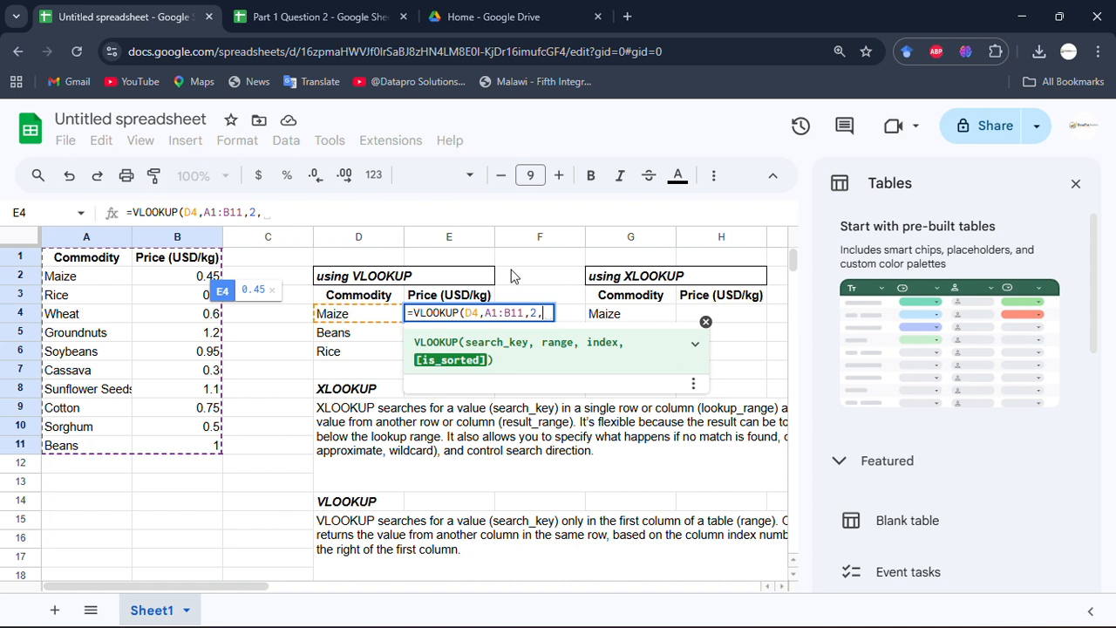
text(f)
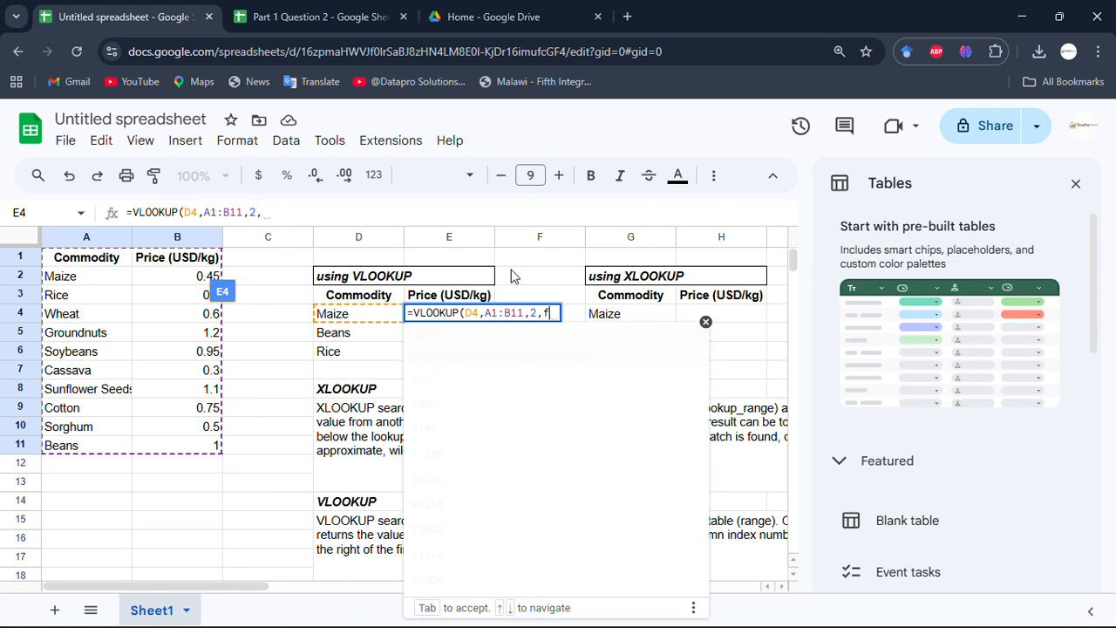
key(Tab)
key(Tab)
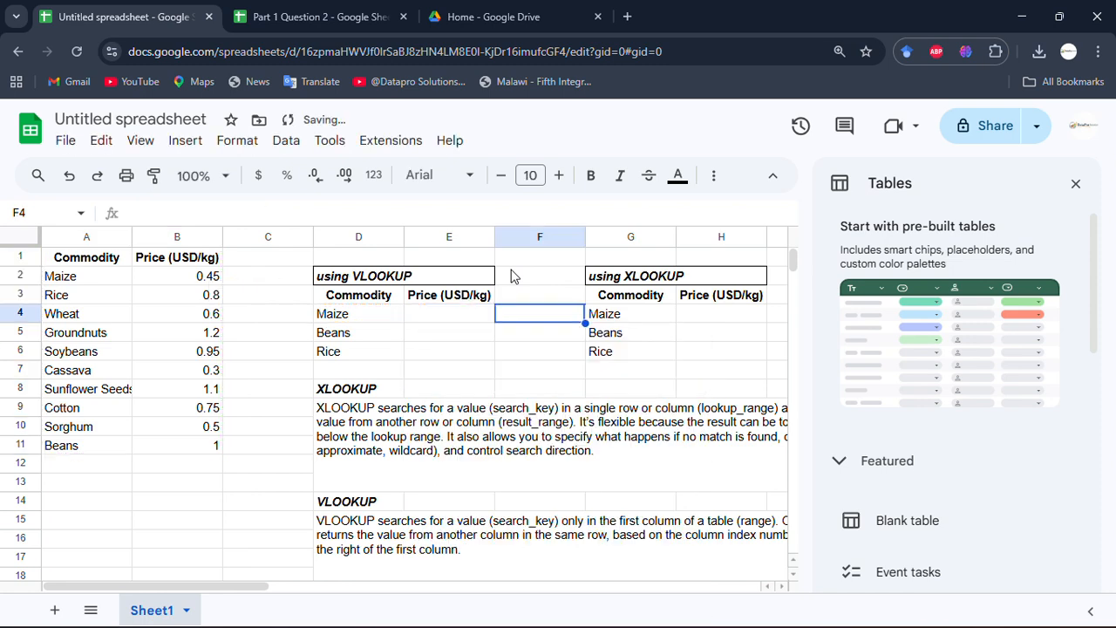
text(fa)
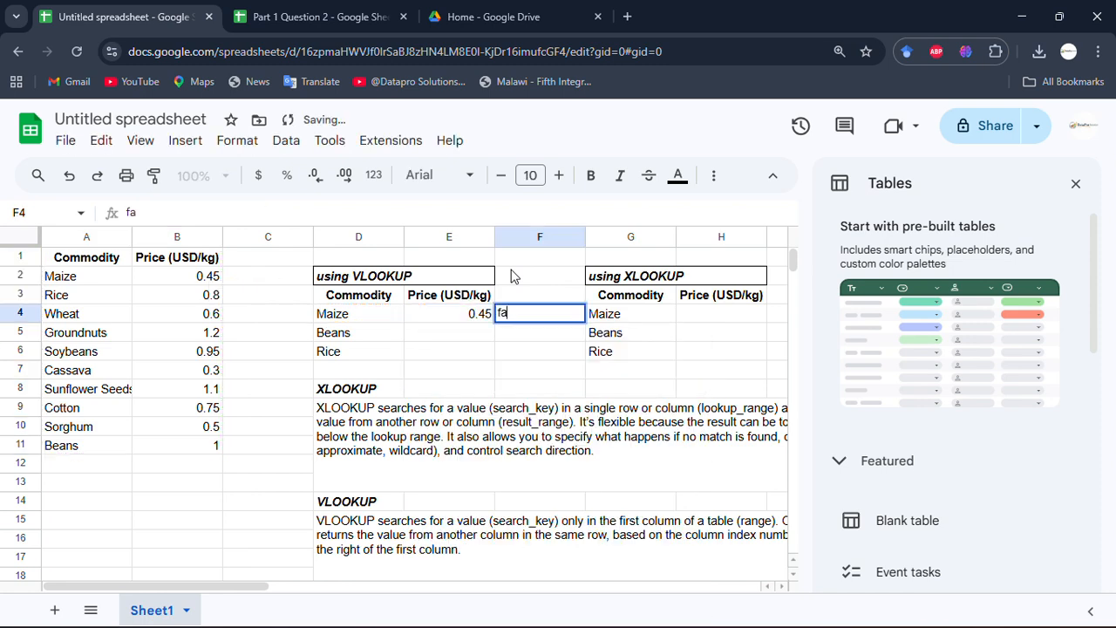
key(BackSpace)
key(BackSpace)
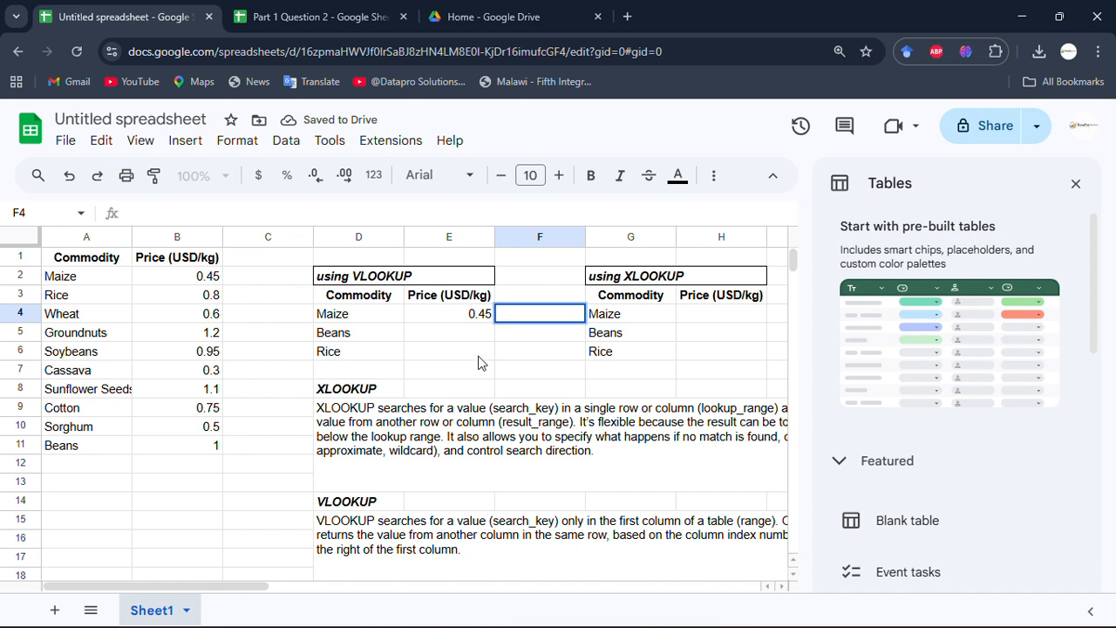
Step: Add cell E7 as the is_sorted argument of the VLOOKUP formula in cell E4
double_click(463, 320)
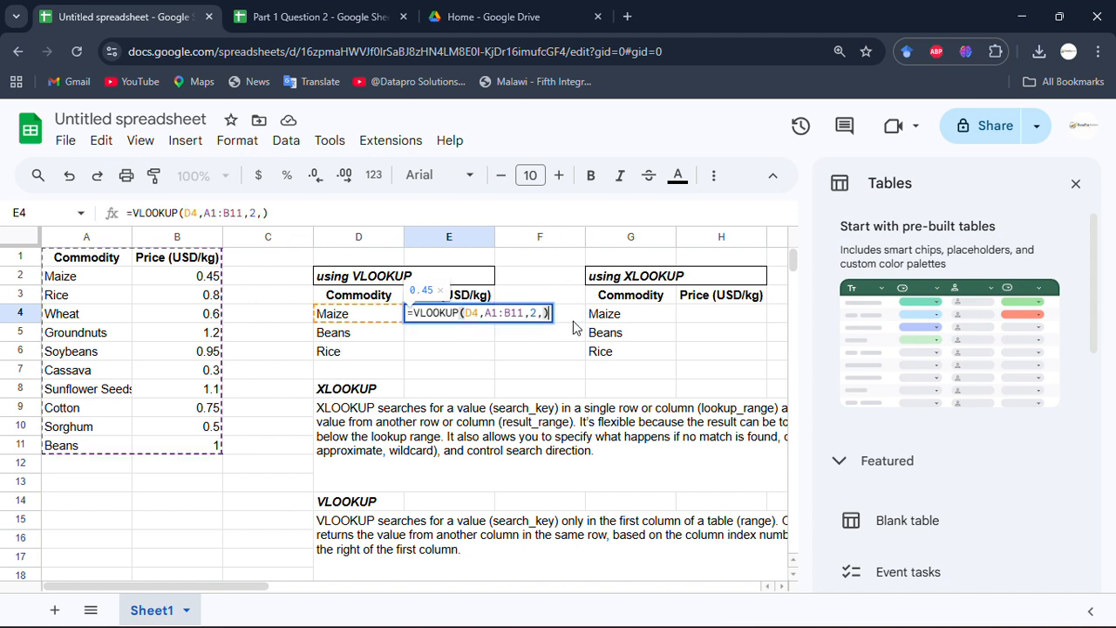
click(560, 277)
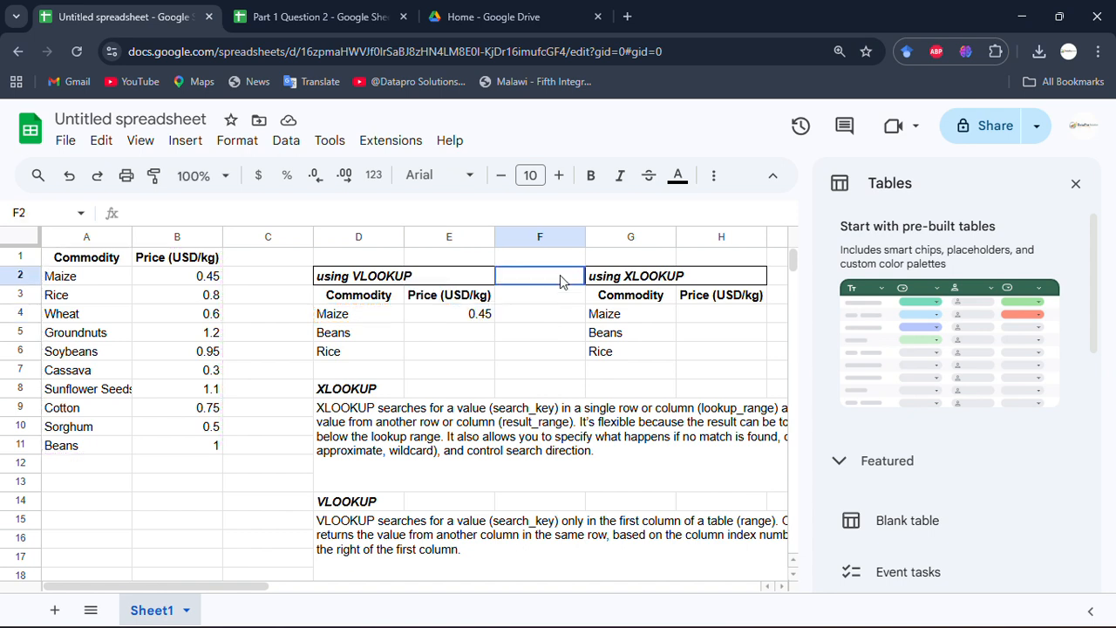
click(440, 322)
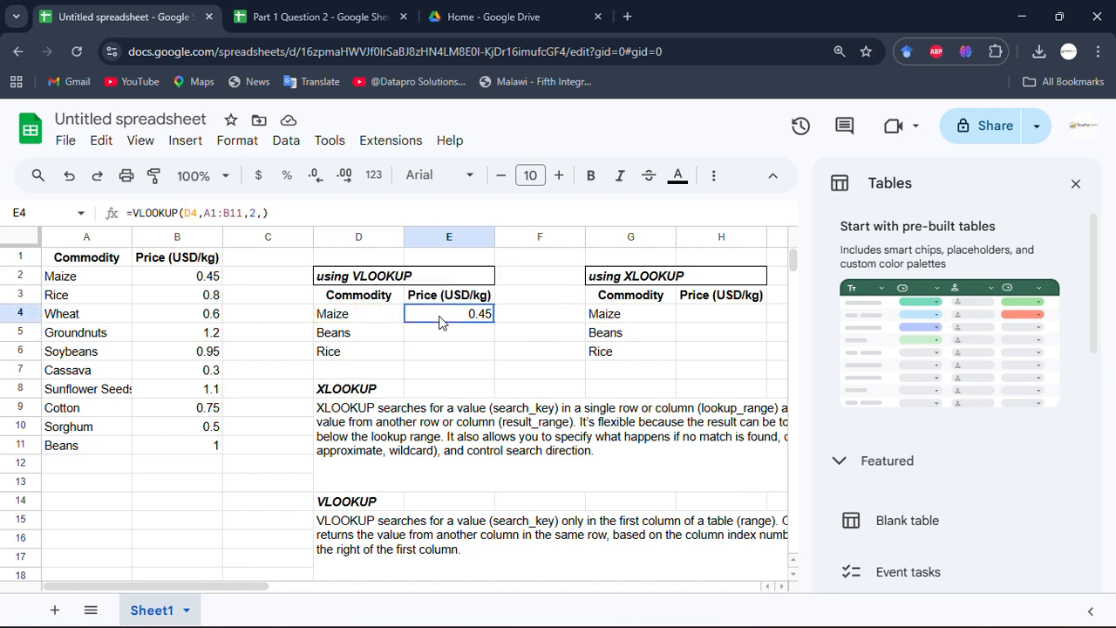
double_click(441, 318)
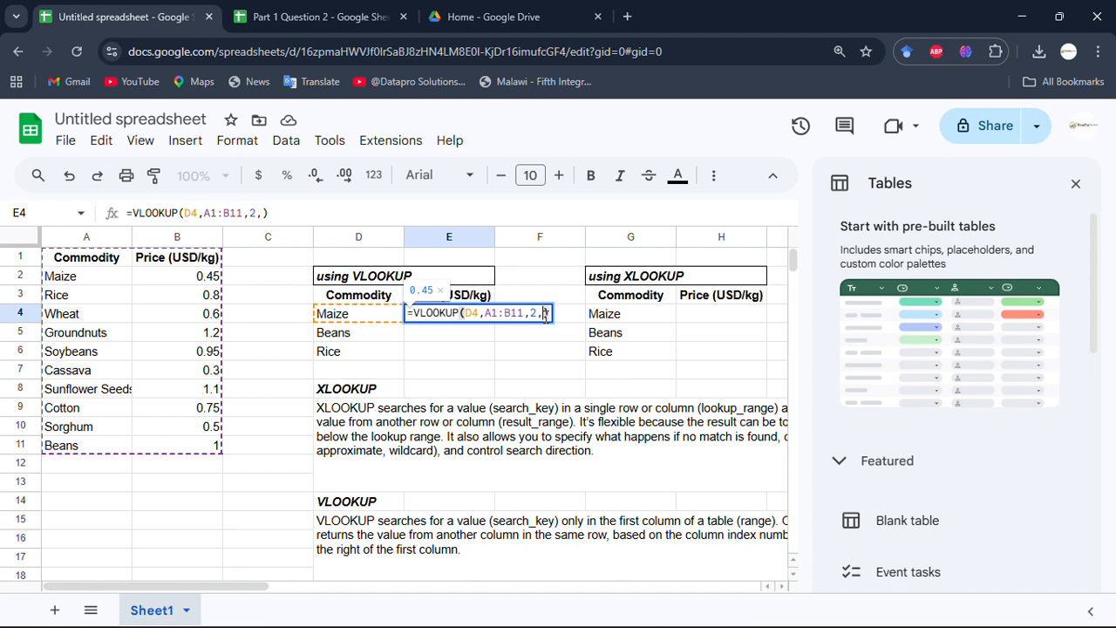
click(544, 314)
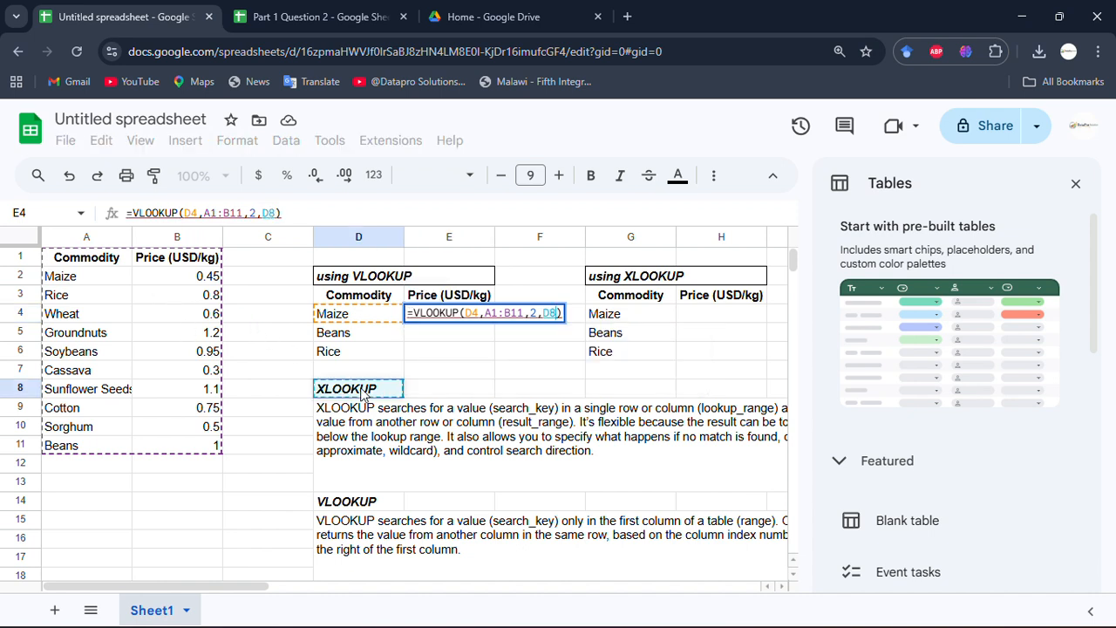
click(490, 375)
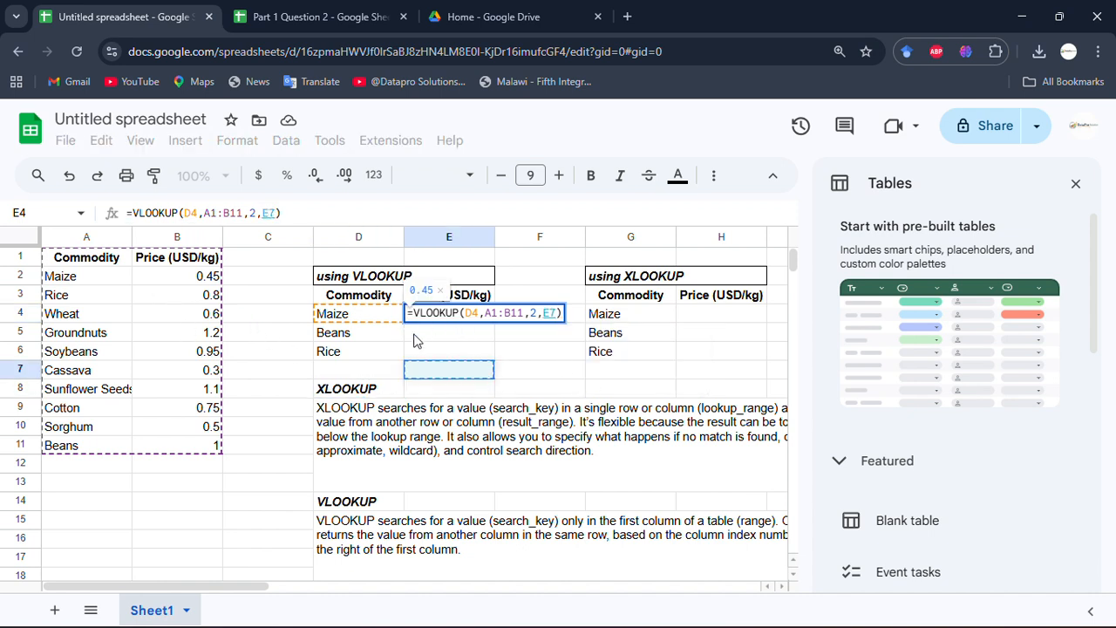
key(Return)
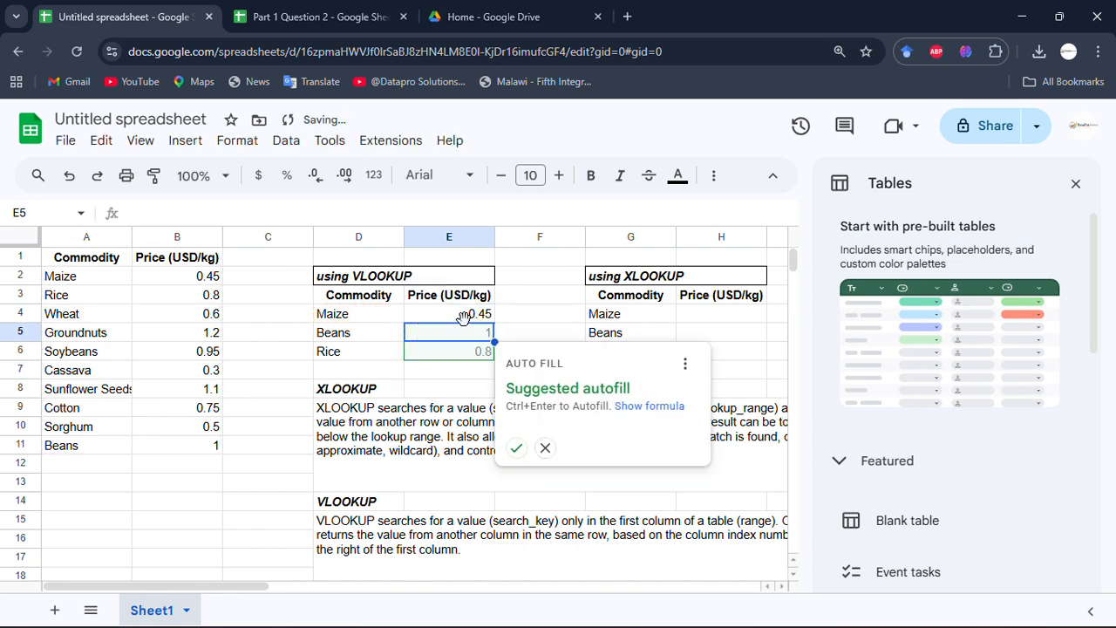
Step: Fill the VLOOKUP formula from E4 down to E6 for Beans and Rice, without using the suggested autofill
click(490, 460)
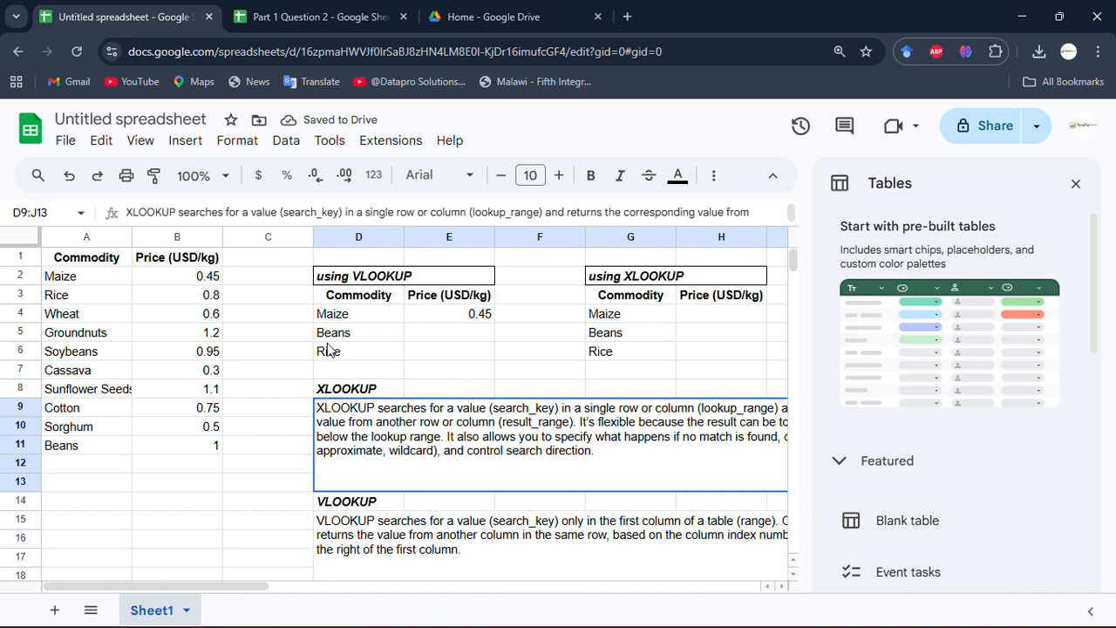
click(358, 336)
click(343, 362)
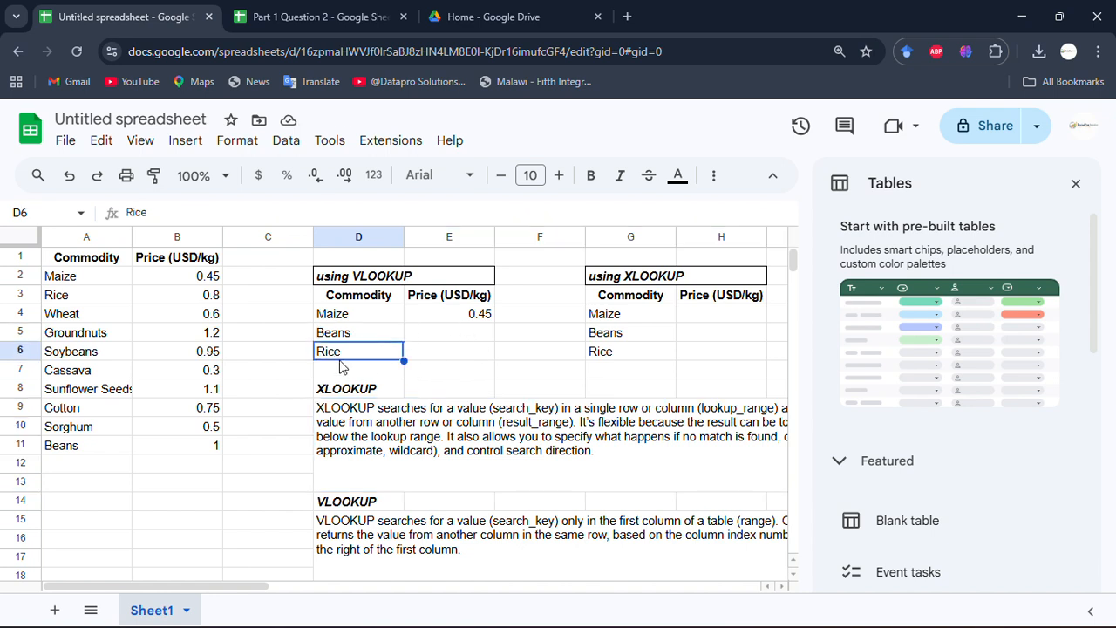
click(471, 322)
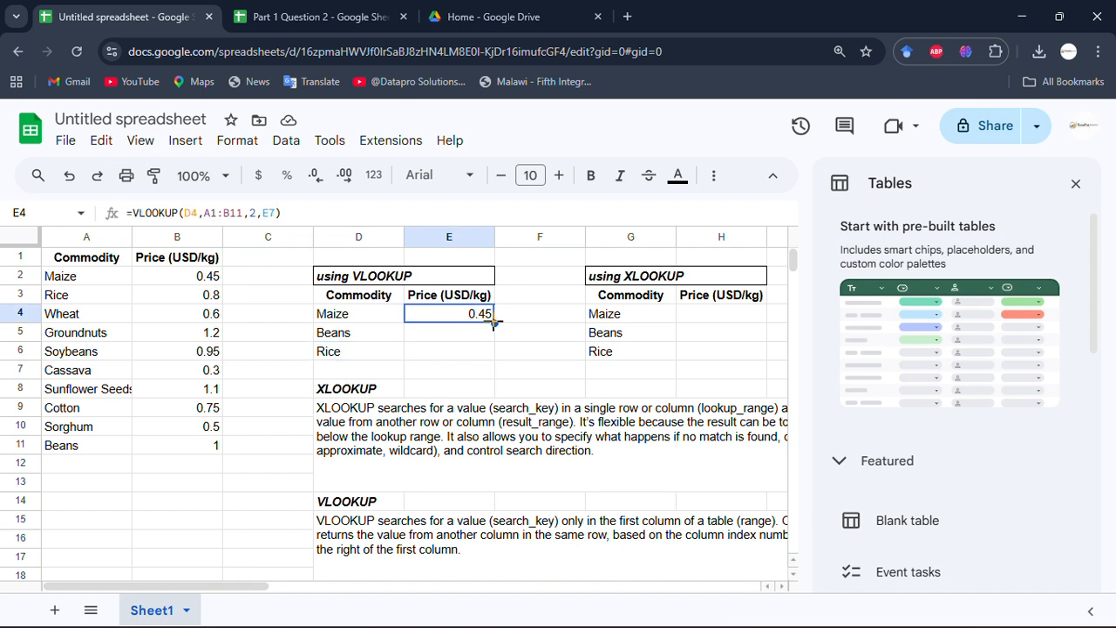
drag(494, 323, 482, 359)
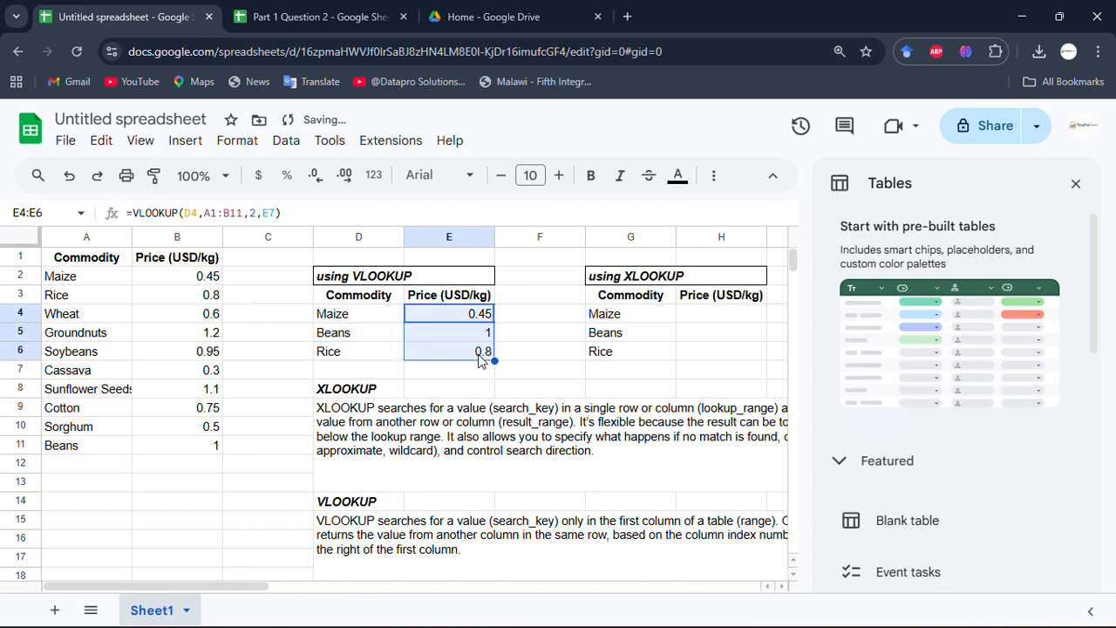
click(591, 364)
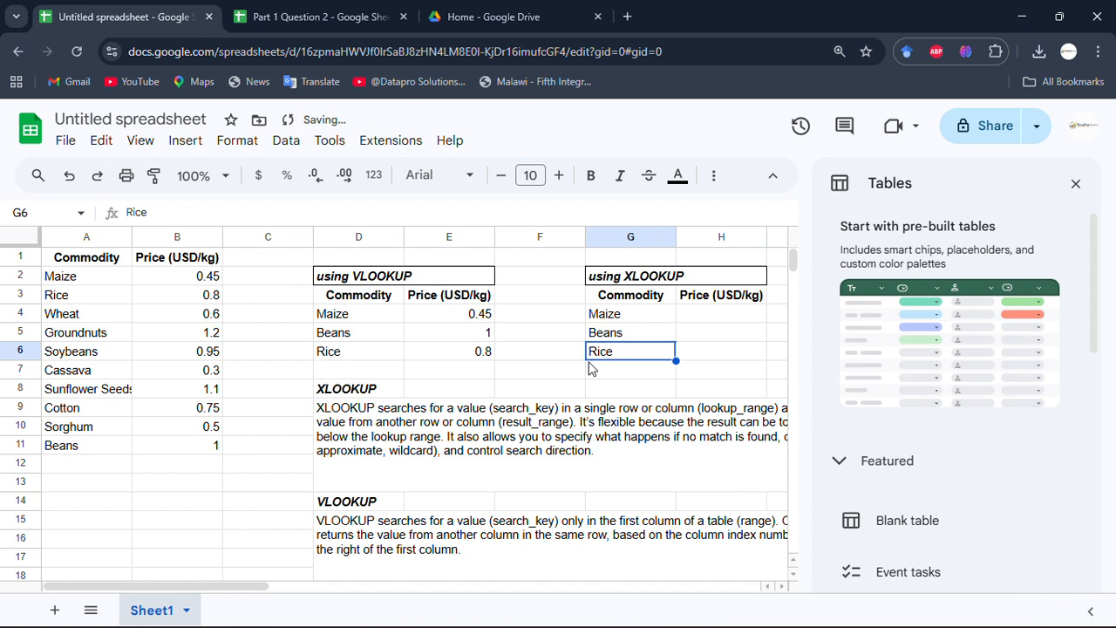
click(193, 448)
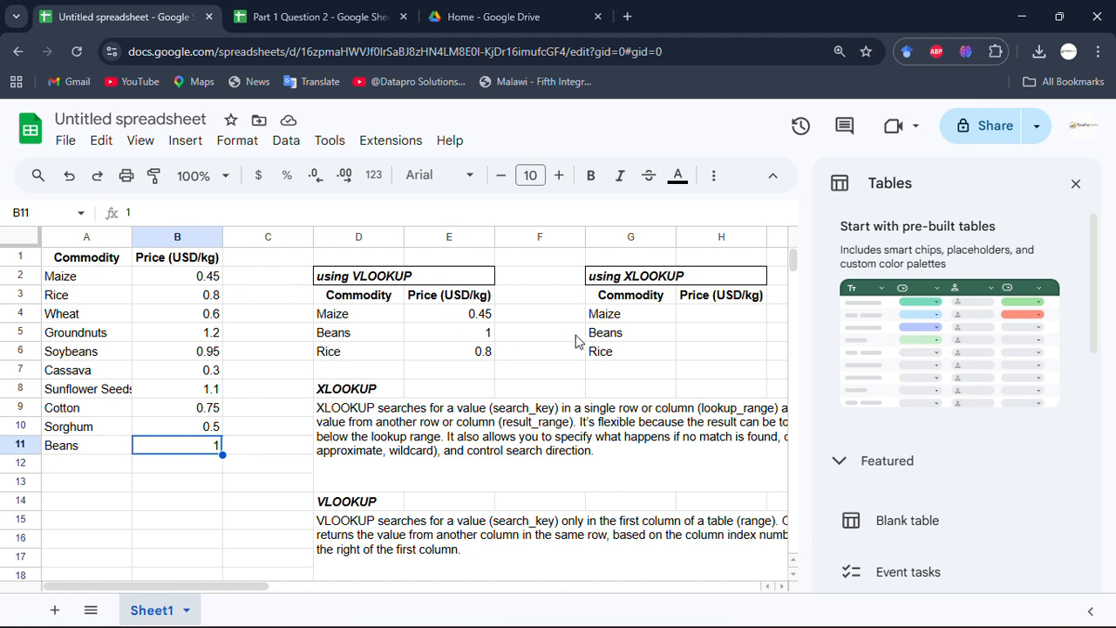
Step: Start an XLOOKUP formula in cell H4 with the commodity column A1:A11 as its first argument, search_key
click(711, 319)
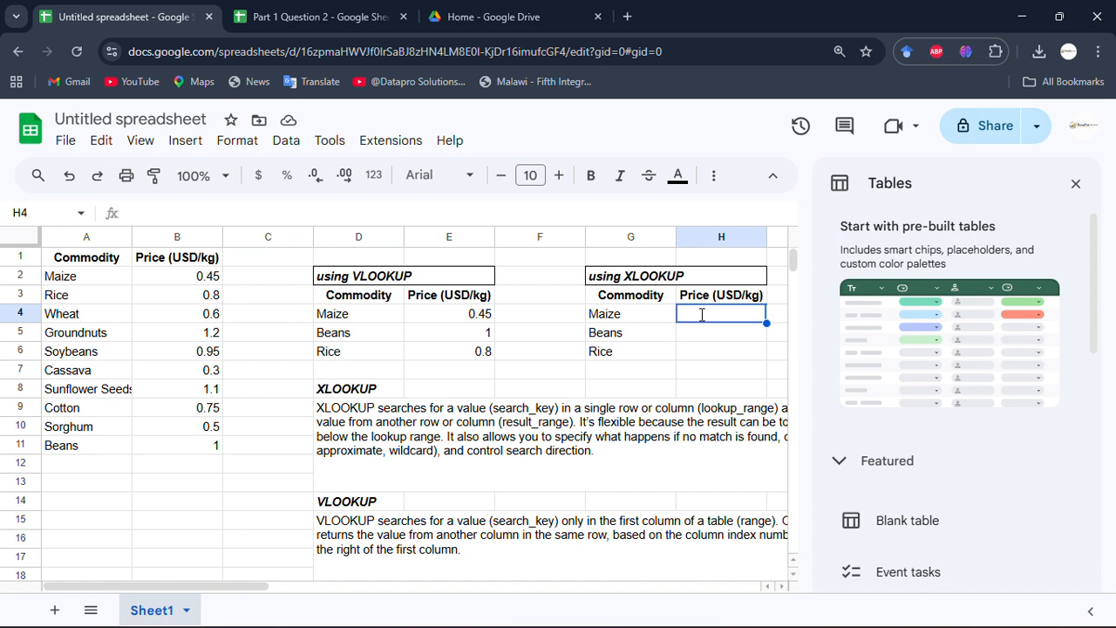
text(=)
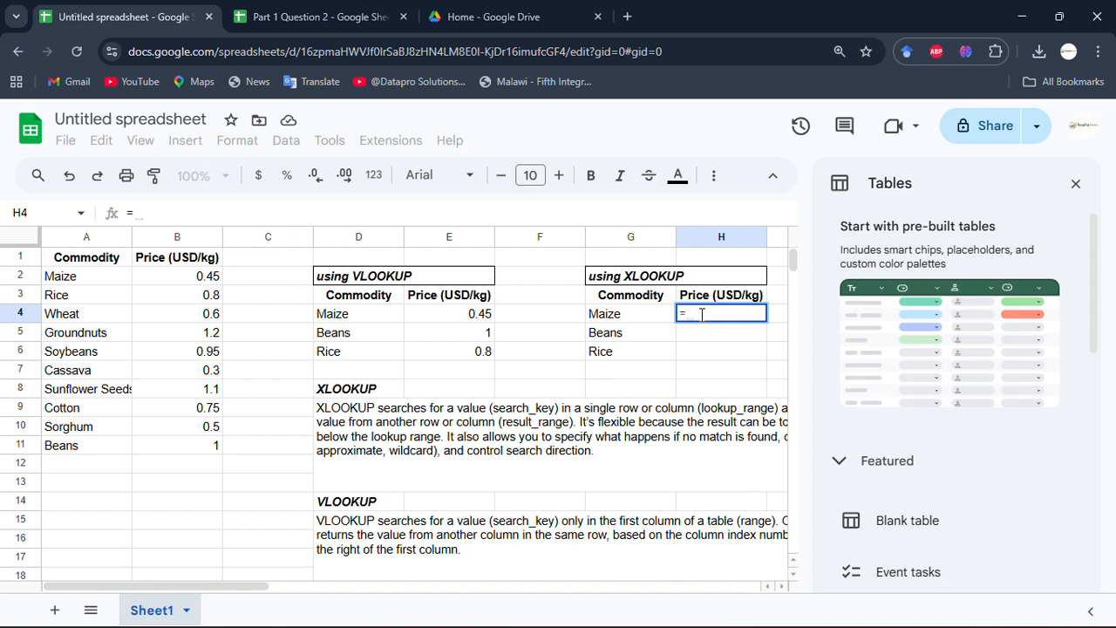
text(XLOO)
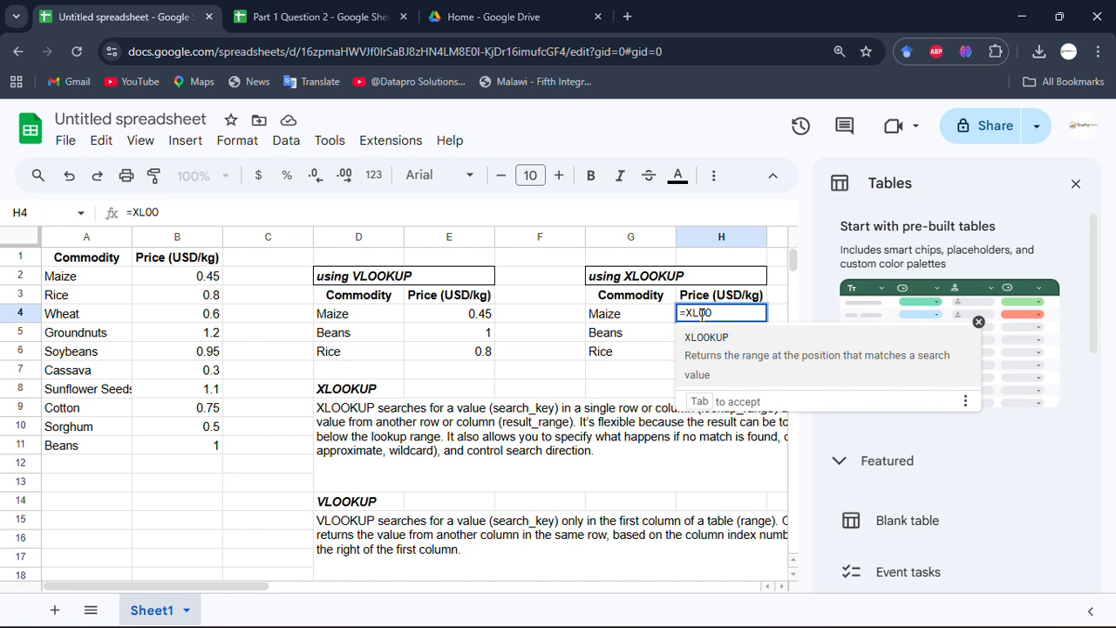
key(Tab)
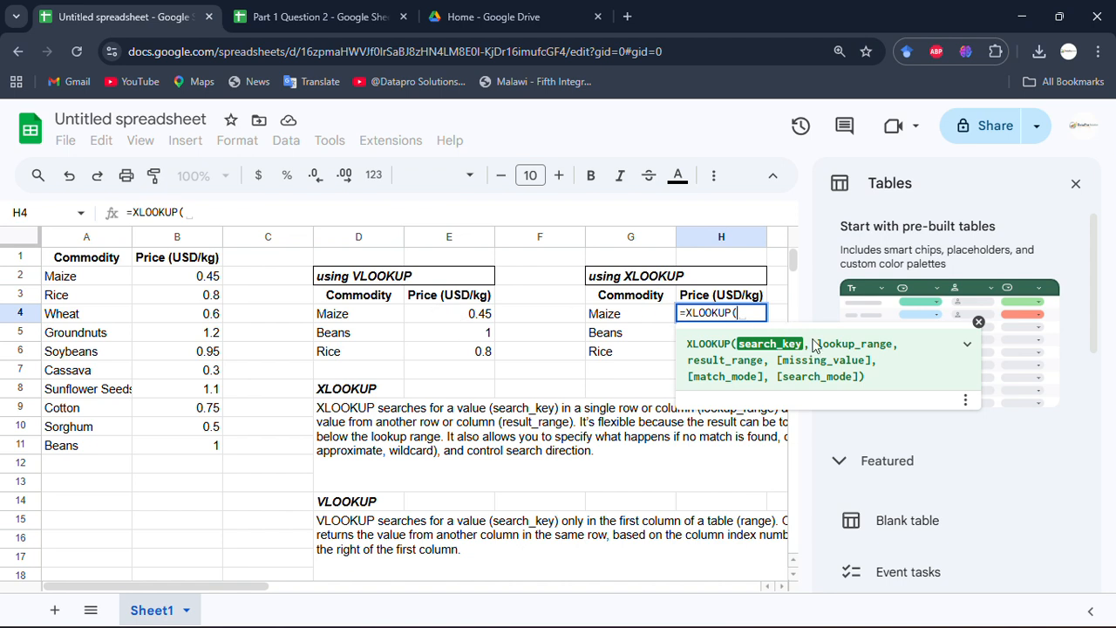
click(880, 374)
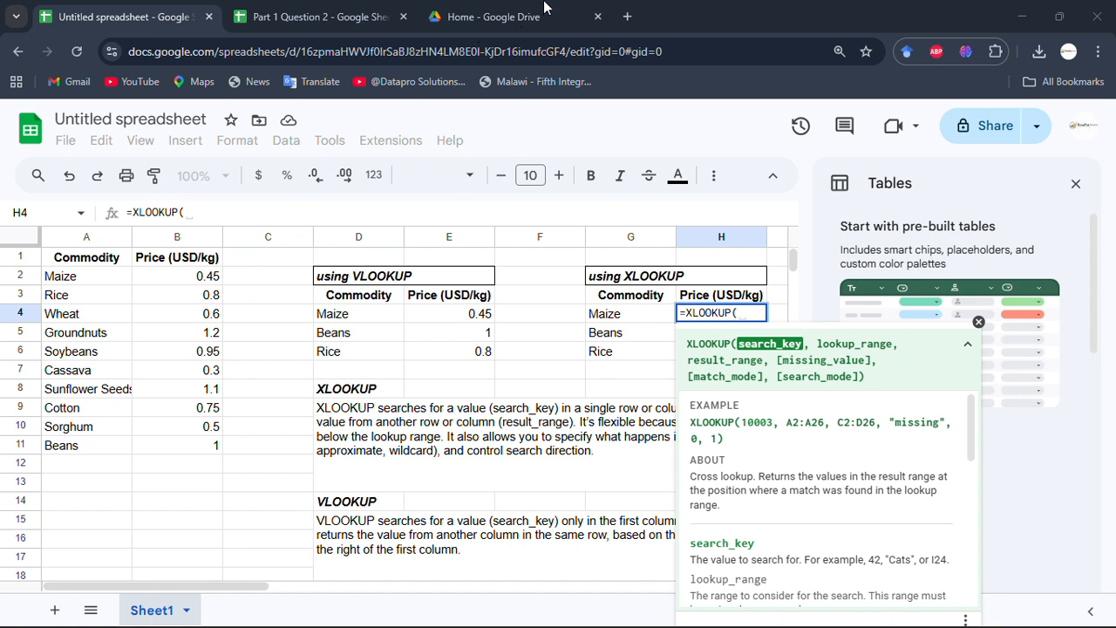
click(746, 314)
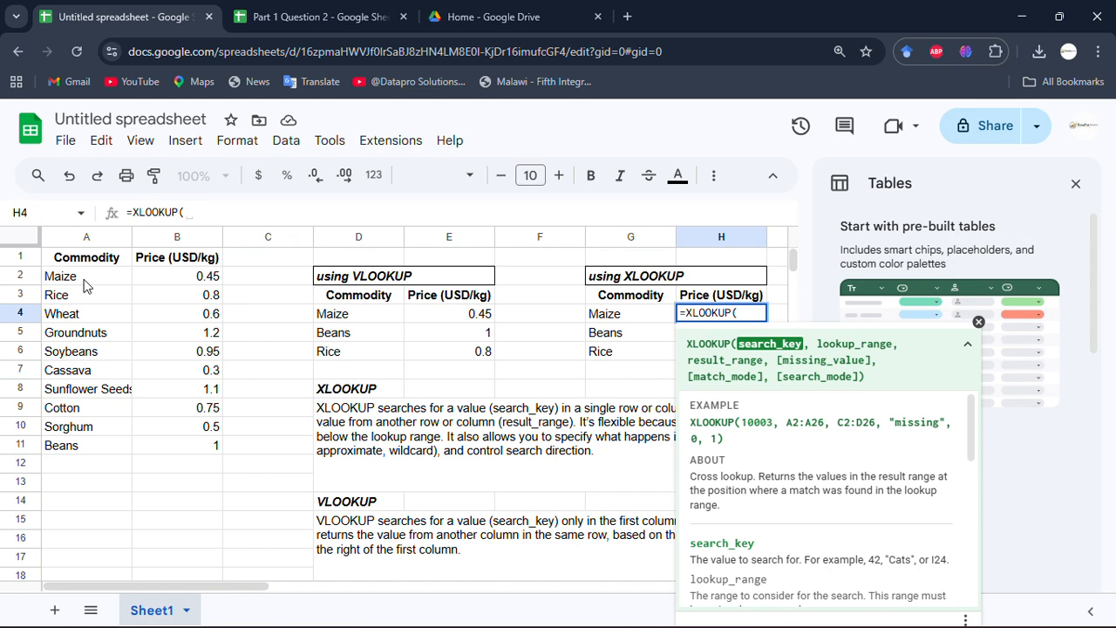
drag(86, 259, 96, 448)
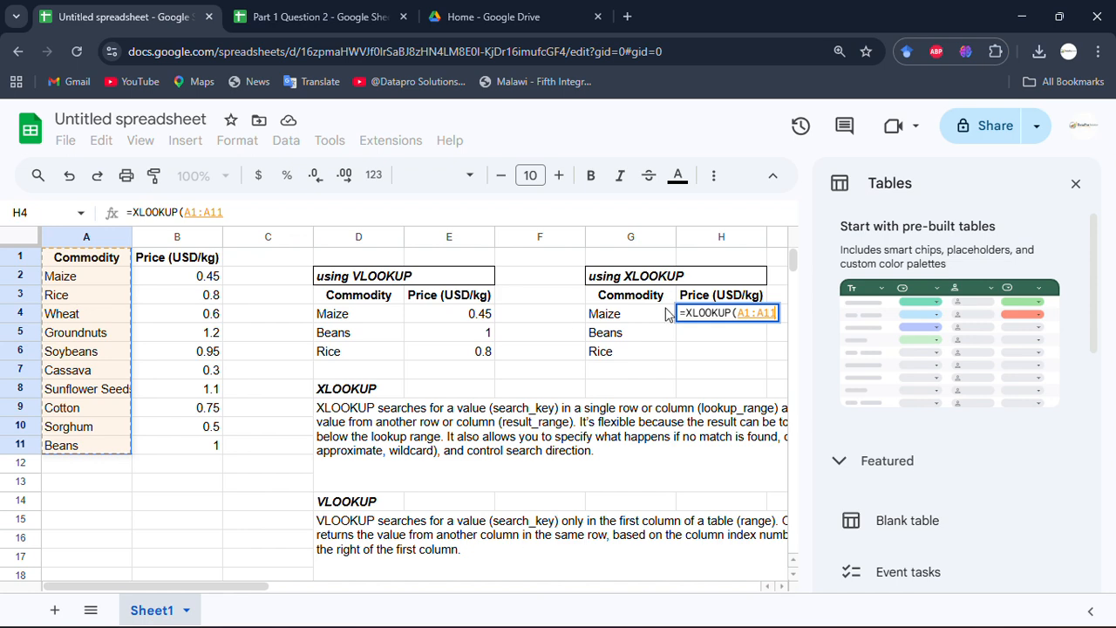
text(,)
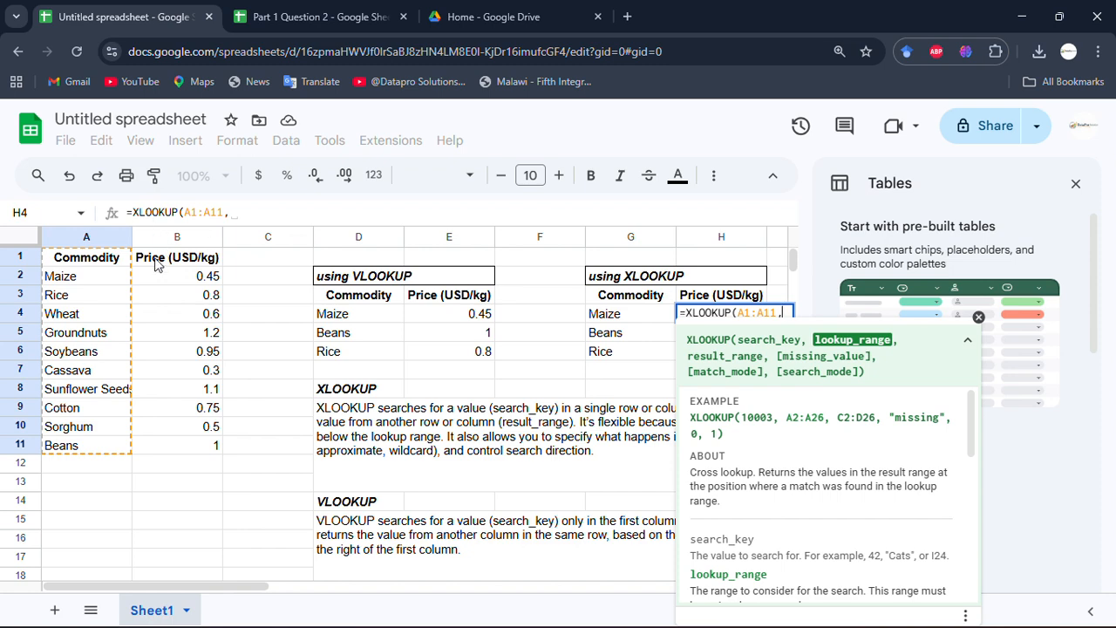
Step: Add the price column B1:B11 as lookup_range and 0 as result_range to the XLOOKUP formula in H4
drag(158, 261, 211, 447)
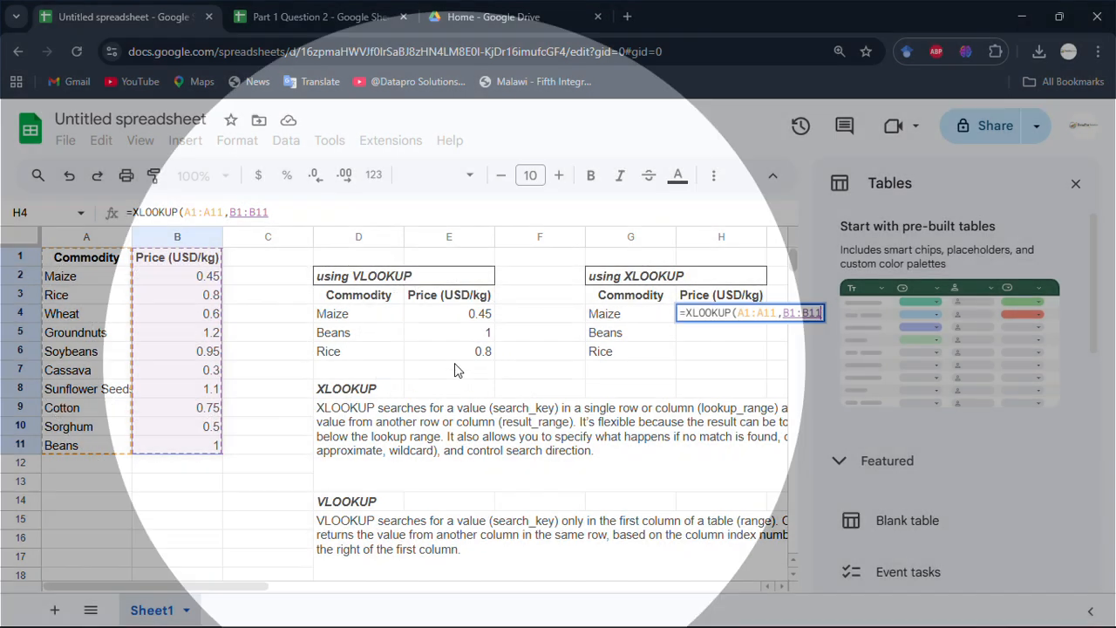
click(455, 370)
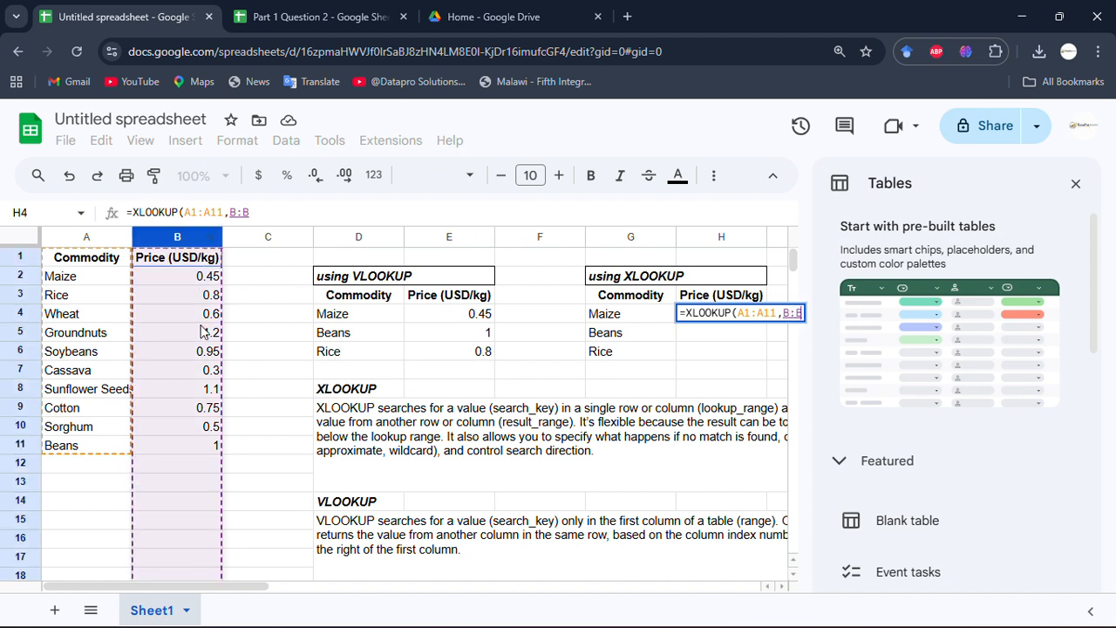
click(199, 276)
mouse_move(186, 275)
mouse_down()
mouse_move(187, 257)
mouse_move(190, 449)
mouse_up()
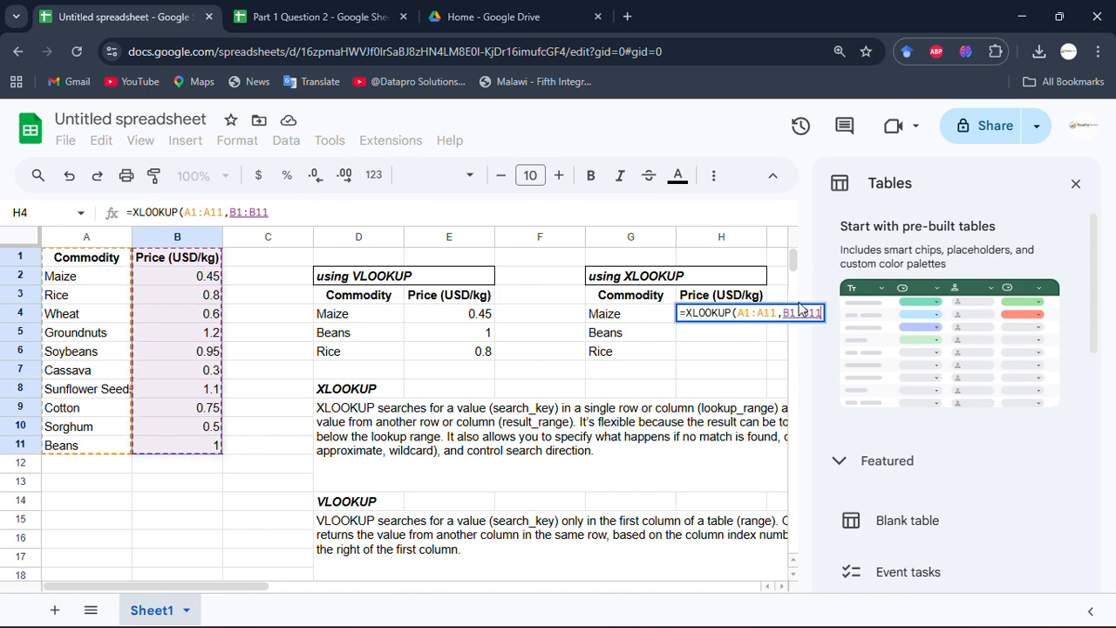
text(,)
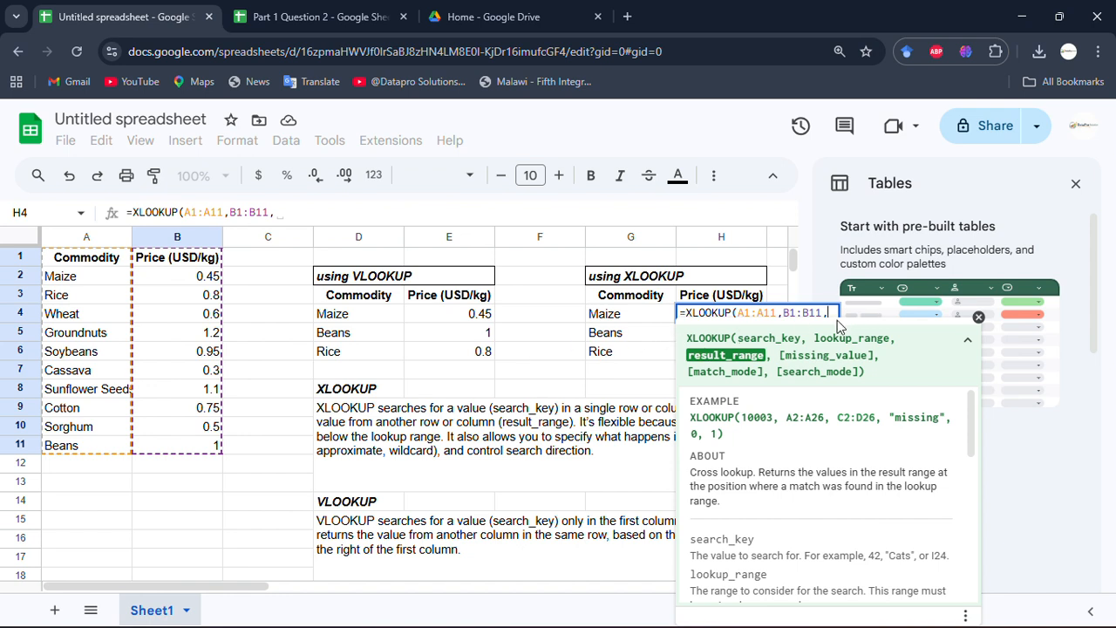
text(0)
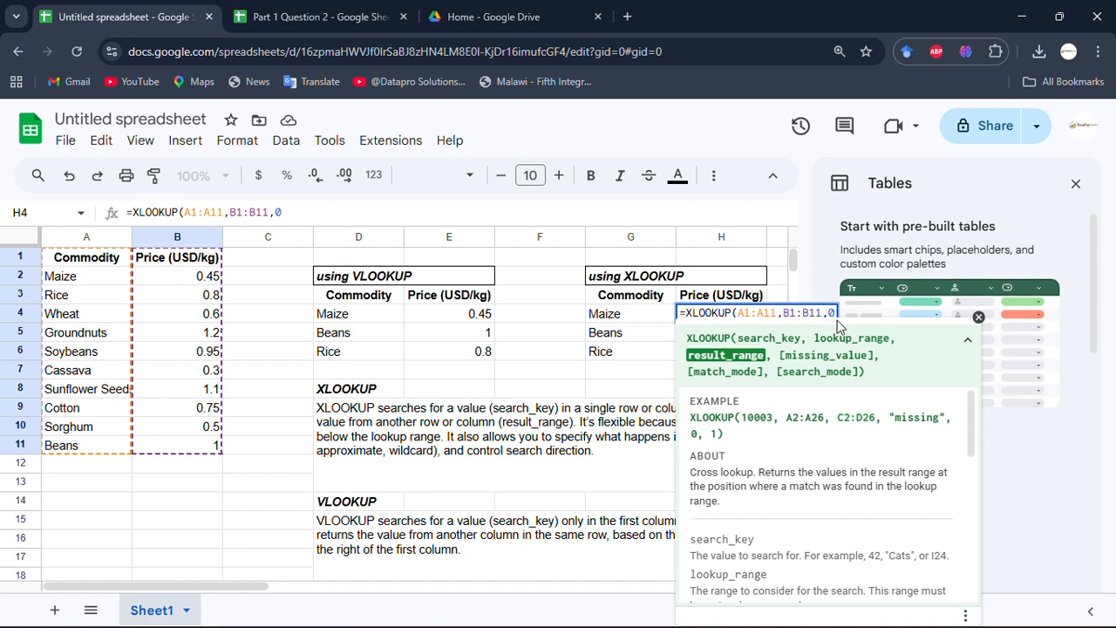
text(,)
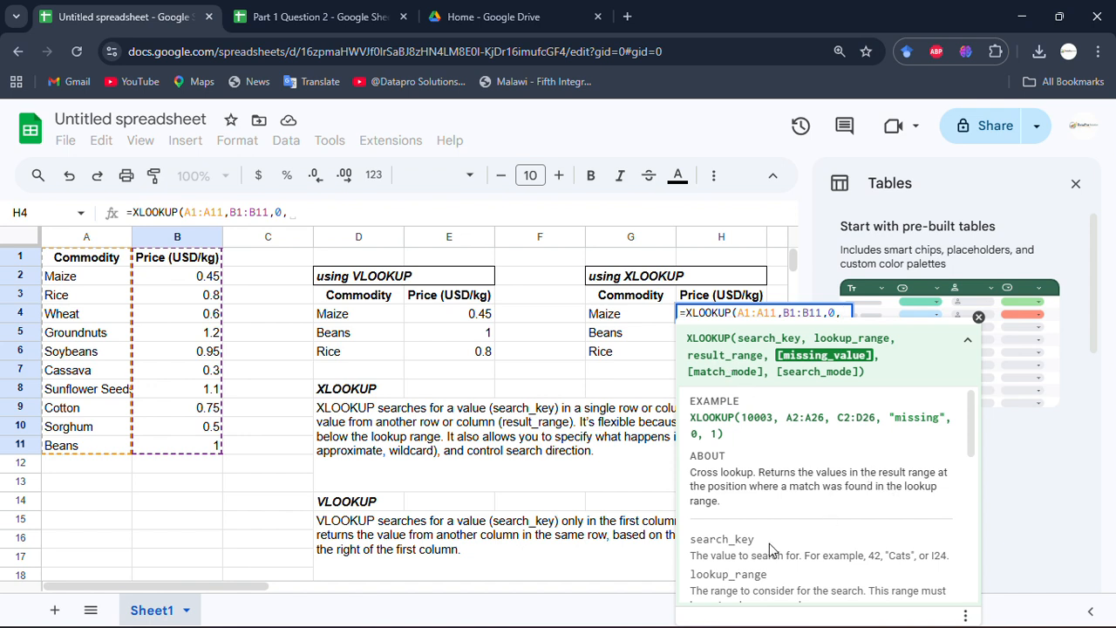
Step: Examine the XLOOKUP help text, especially the descriptions of the optional missing_value and match_mode arguments
scroll(769, 543, down, 5)
scroll(770, 543, up, 4)
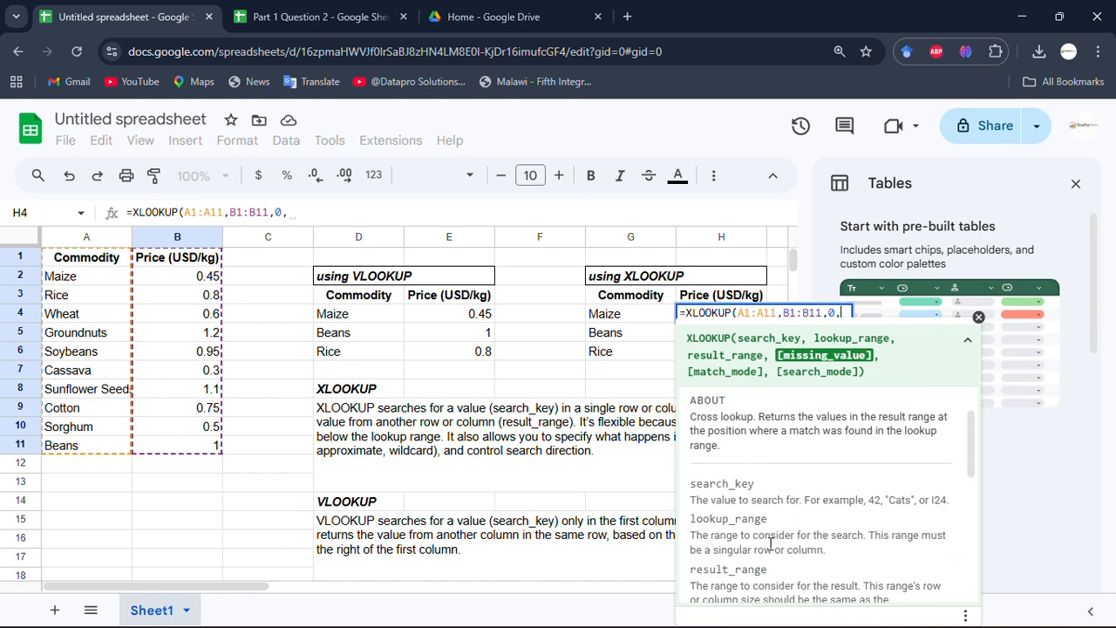
scroll(770, 543, up, 2)
scroll(802, 453, down, 2)
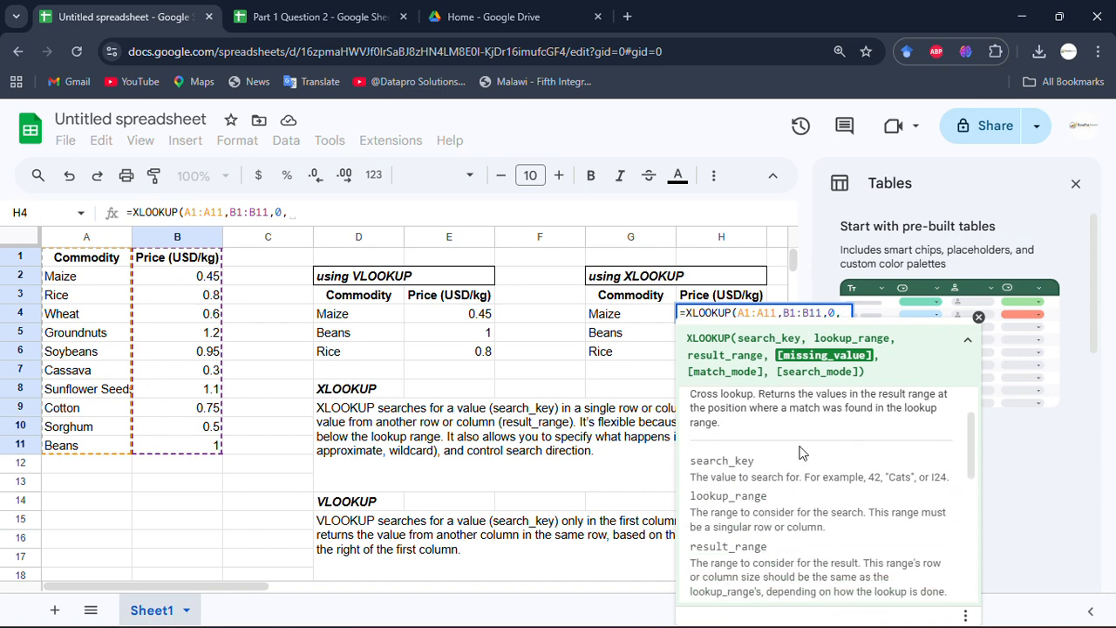
scroll(802, 453, down, 4)
scroll(801, 446, up, 3)
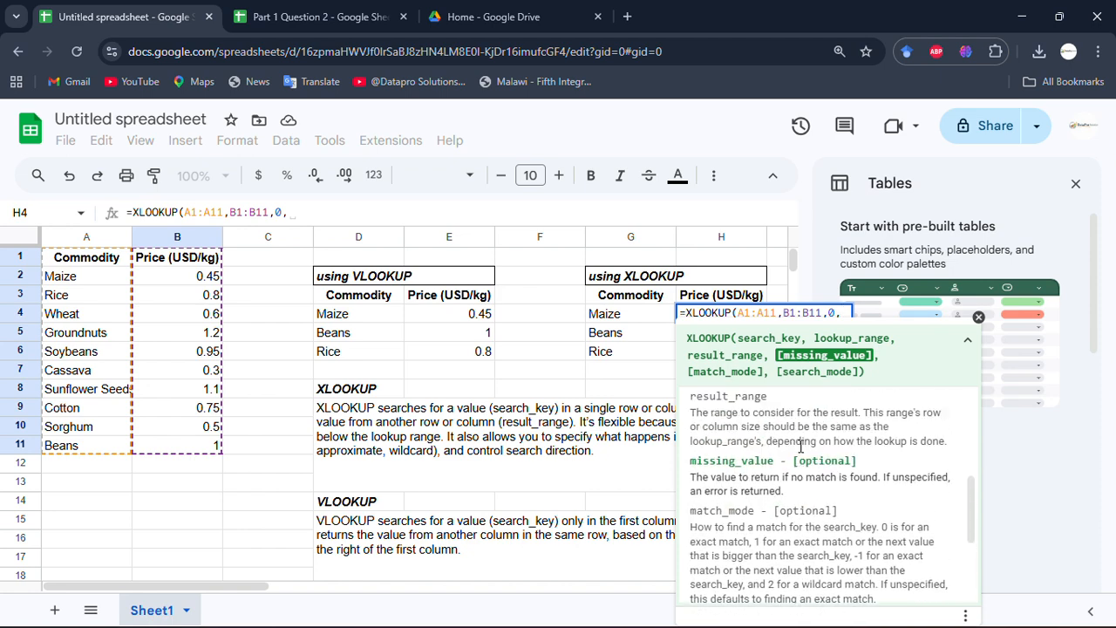
scroll(800, 446, up, 3)
scroll(776, 447, down, 3)
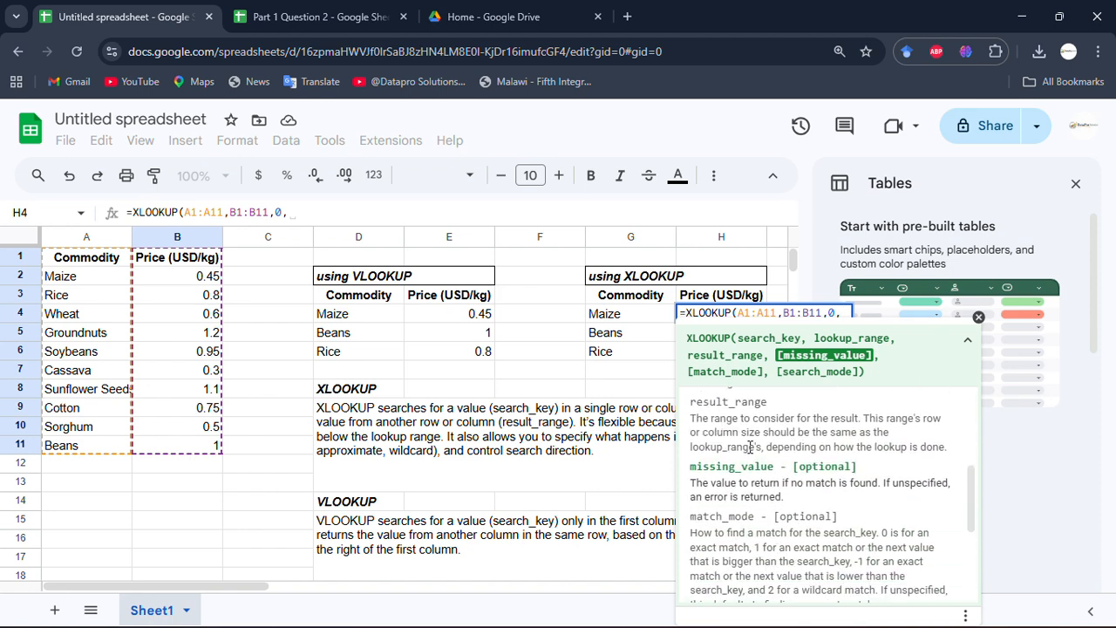
scroll(819, 443, down, 1)
drag(820, 440, 737, 468)
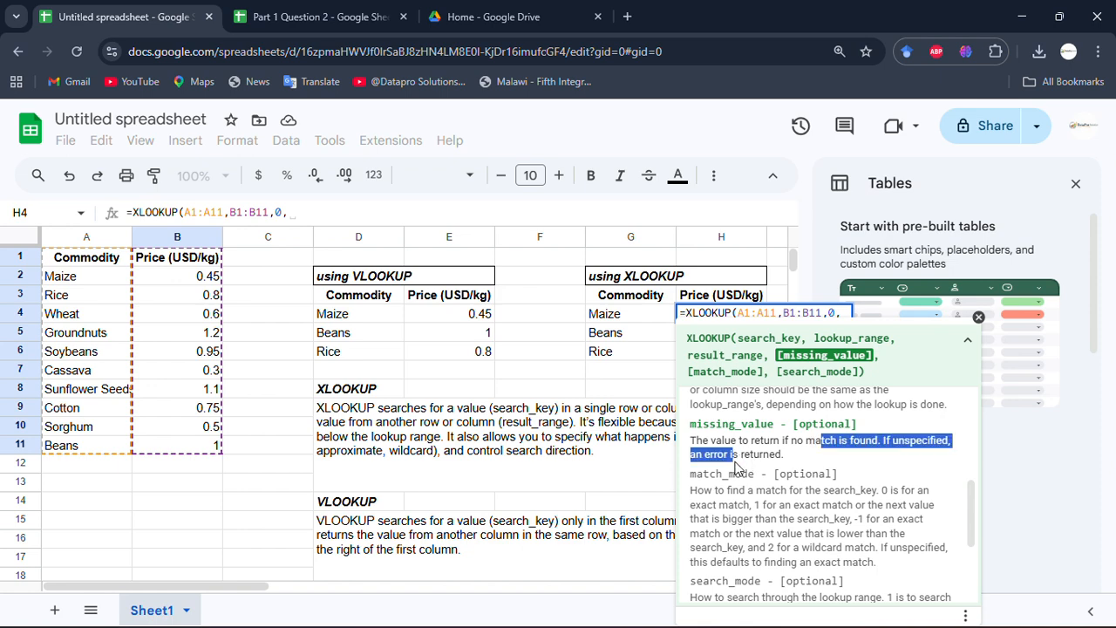
click(737, 468)
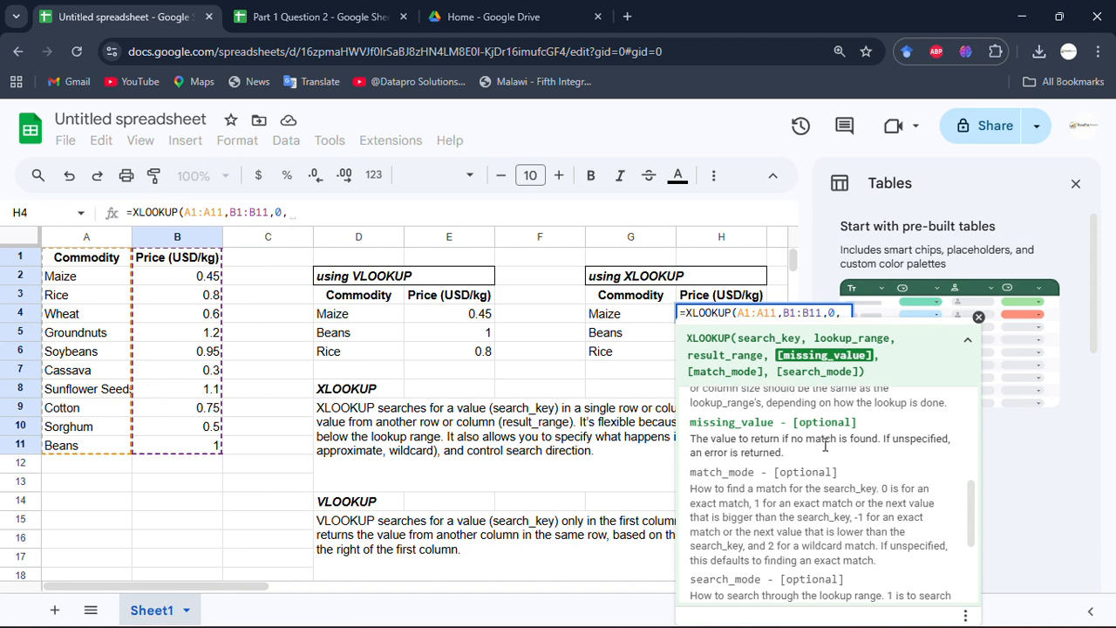
scroll(789, 440, down, 1)
drag(728, 466, 847, 481)
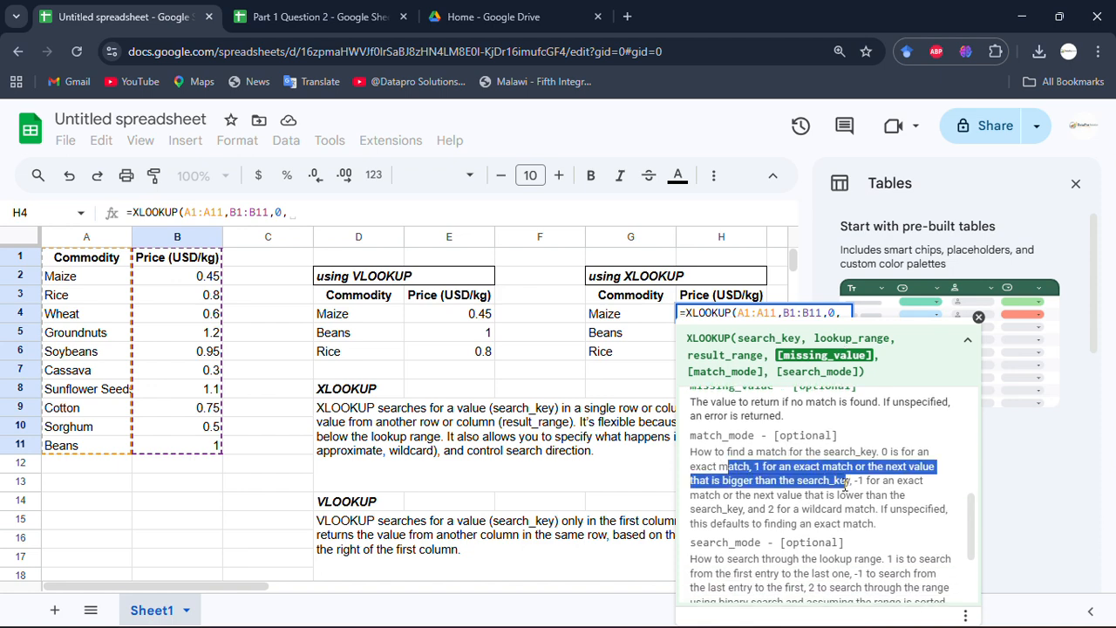
Step: Add 0 as the missing_value argument of the XLOOKUP formula in cell H4
click(826, 439)
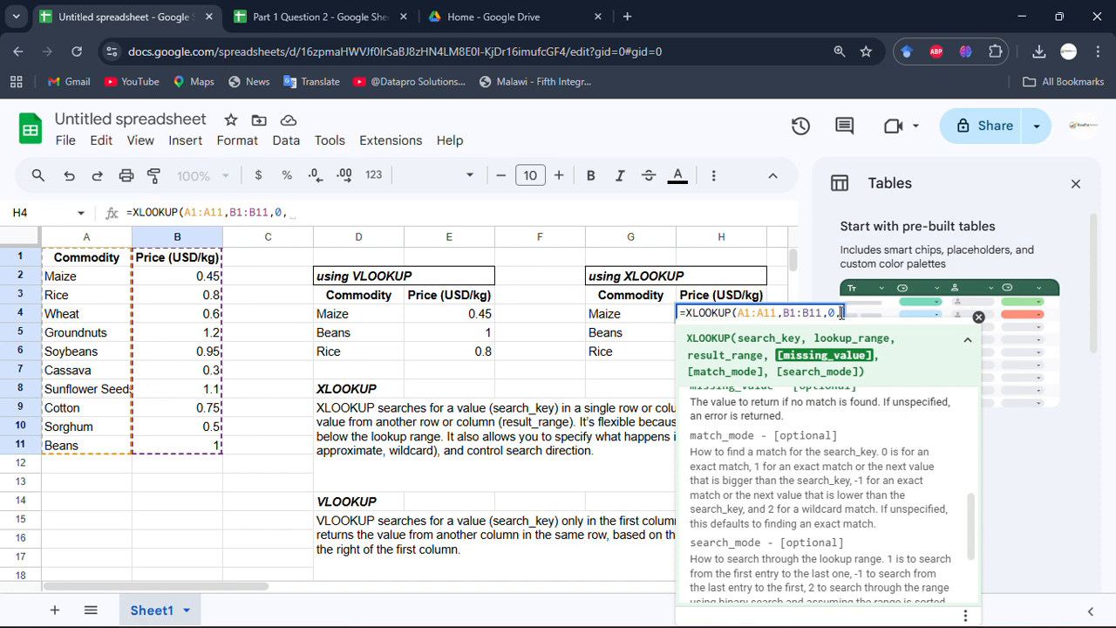
text(0,)
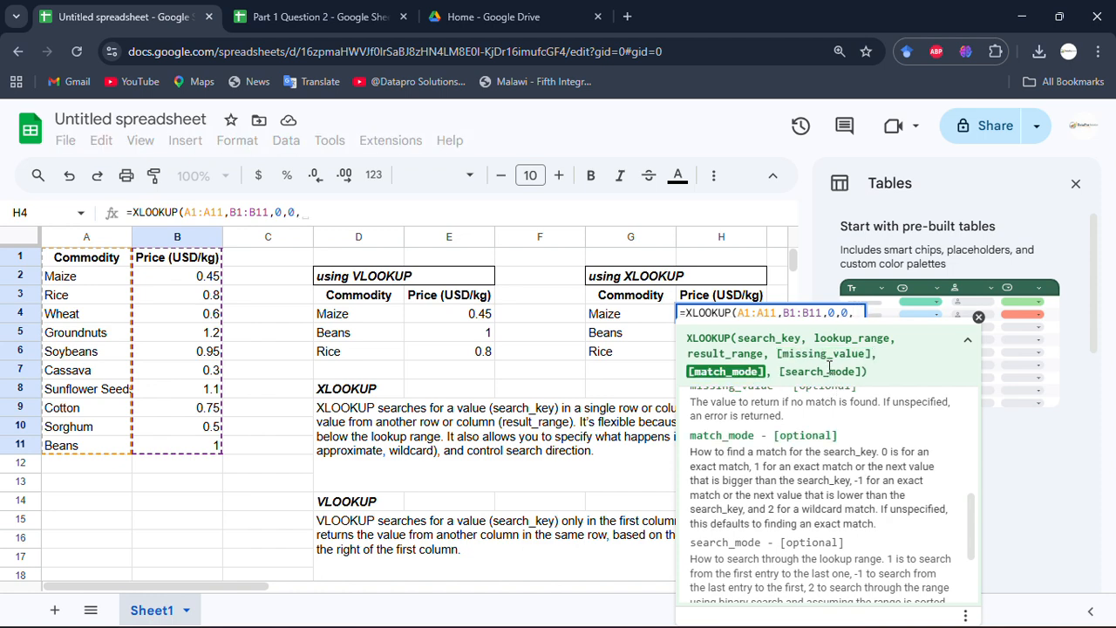